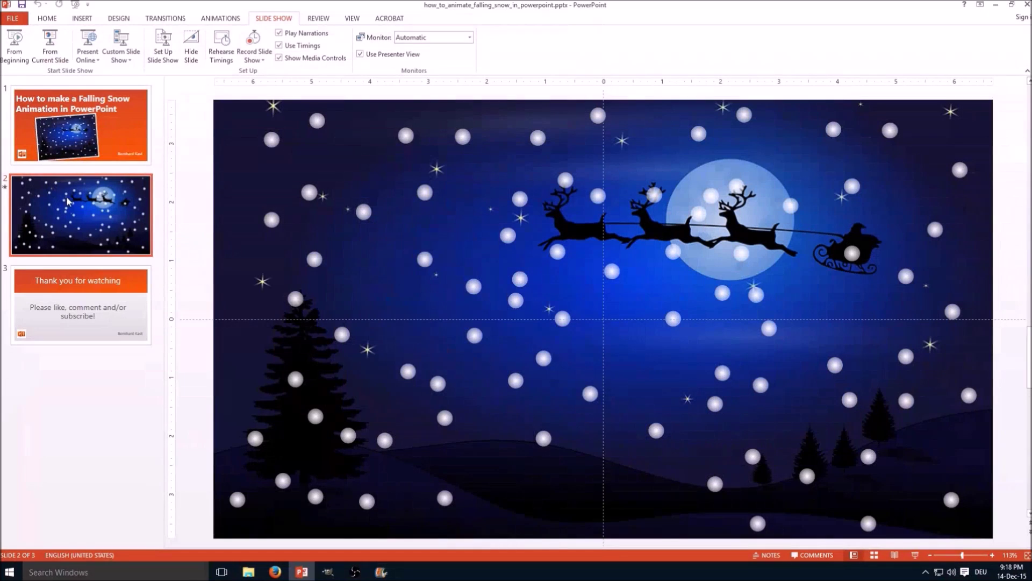
# Step: Insert a new slide after slide 2 with santa-31665_960_720.png as its background picture
pyautogui.rightClick(97, 231)
pyautogui.click(133, 298)
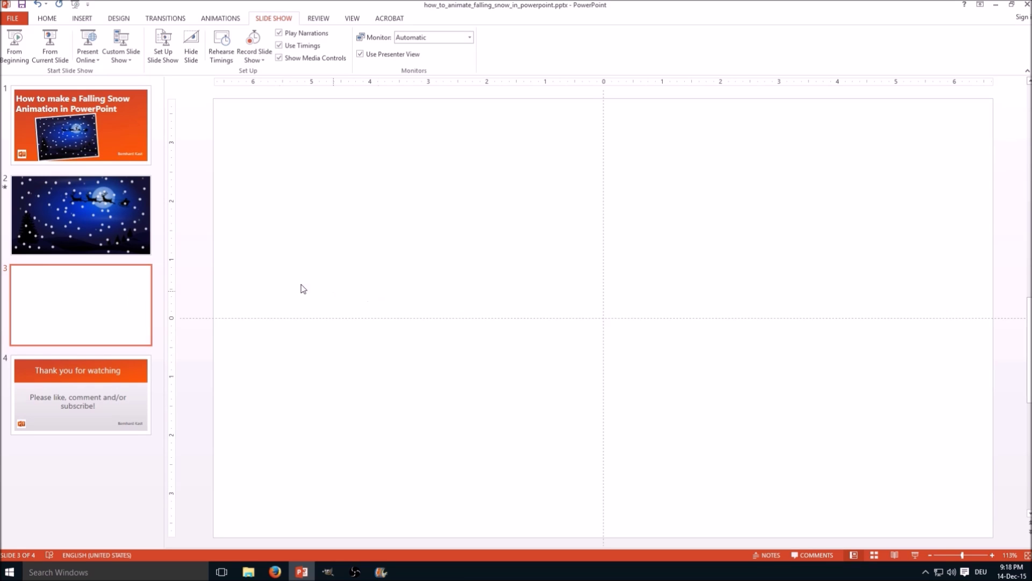
pyautogui.rightClick(276, 266)
pyautogui.click(315, 357)
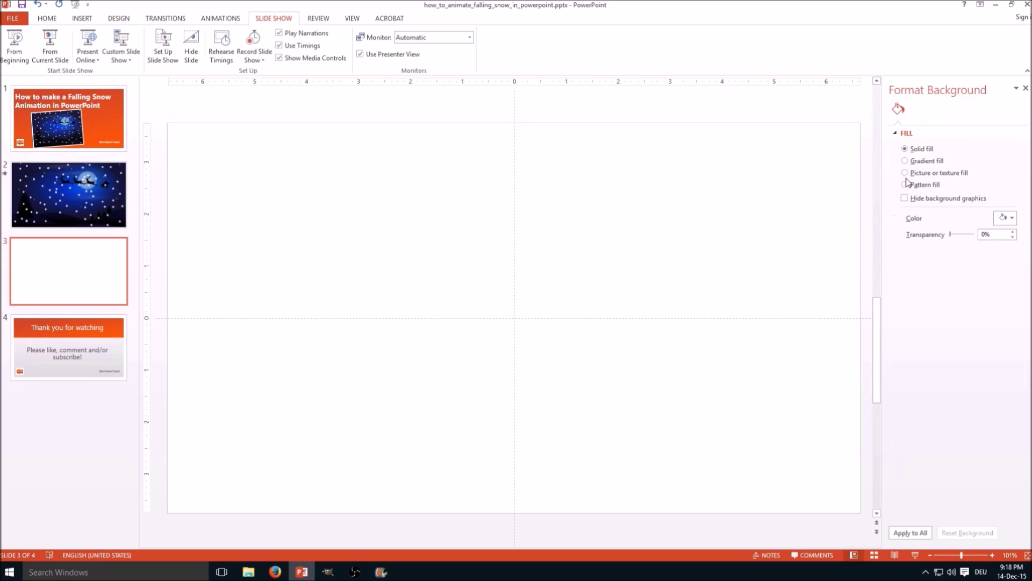
pyautogui.click(908, 175)
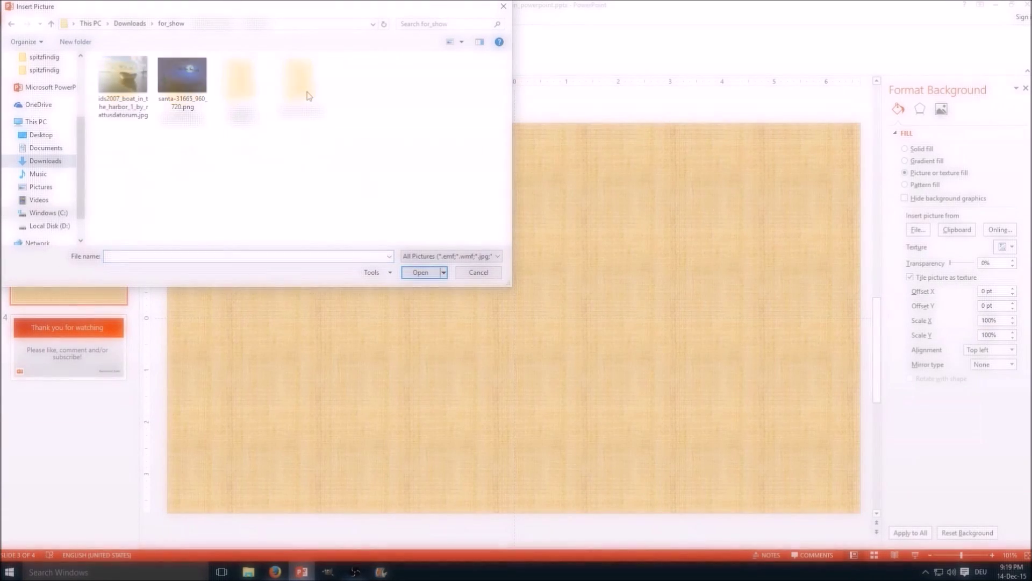
pyautogui.click(183, 75)
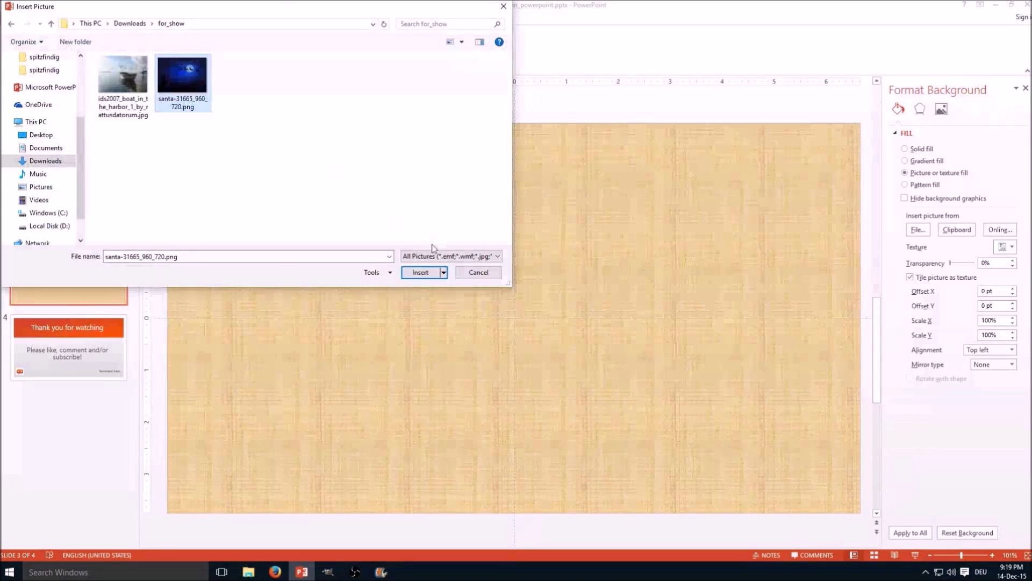
pyautogui.click(420, 272)
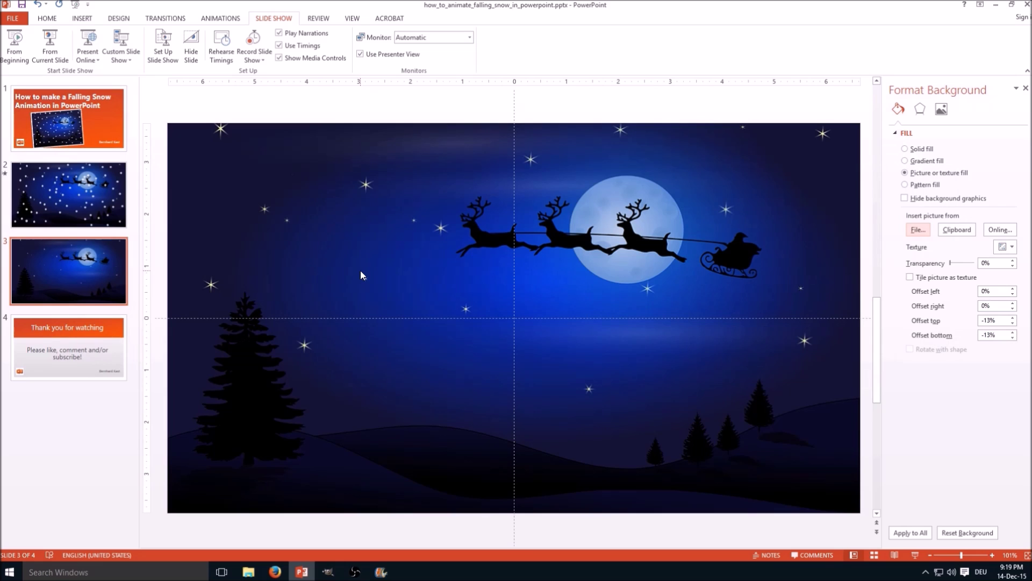
# Step: Draw a rectangle spanning the entire slide
pyautogui.click(51, 20)
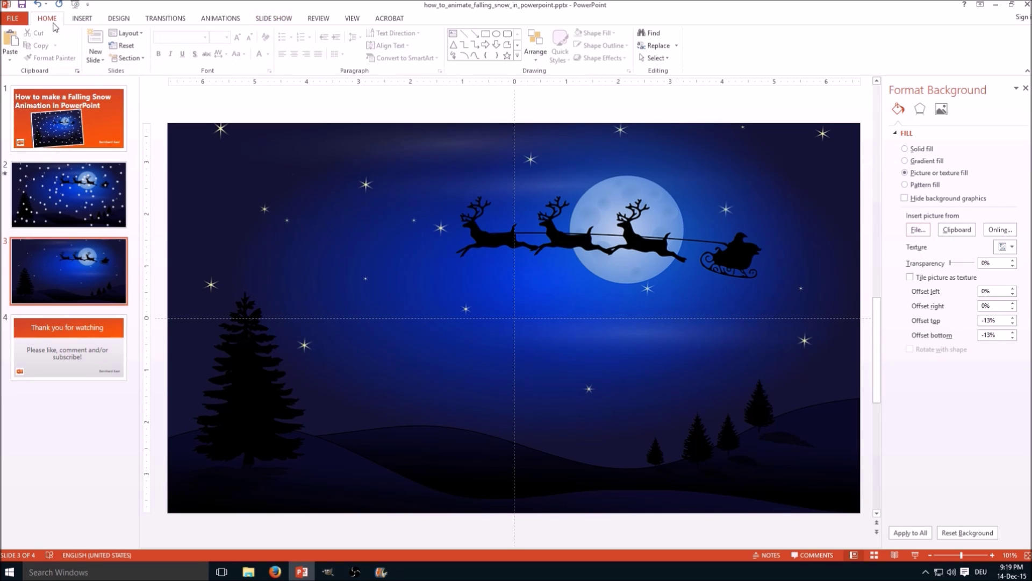
pyautogui.click(488, 36)
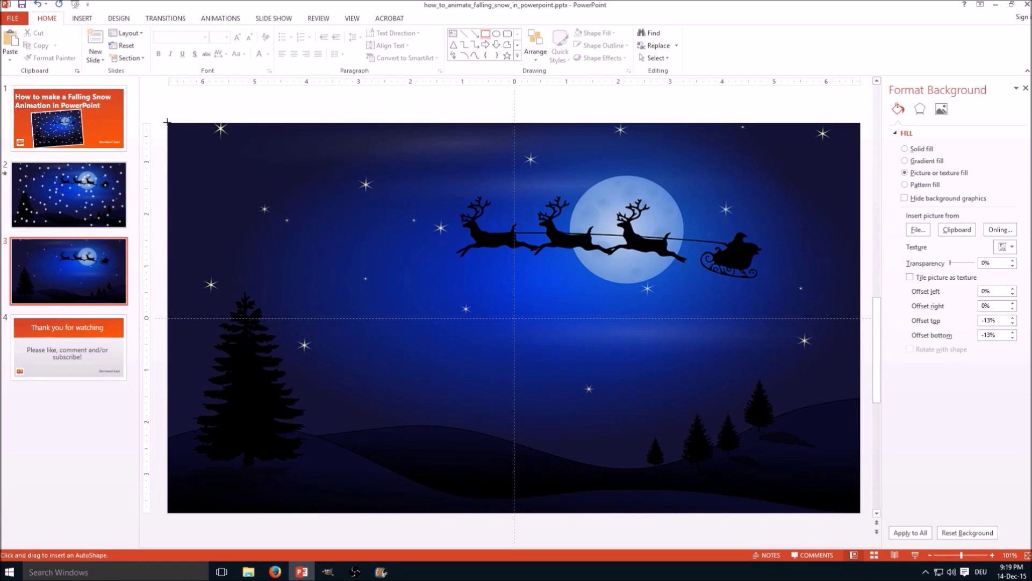
pyautogui.moveTo(167, 124); pyautogui.dragTo(858, 513)
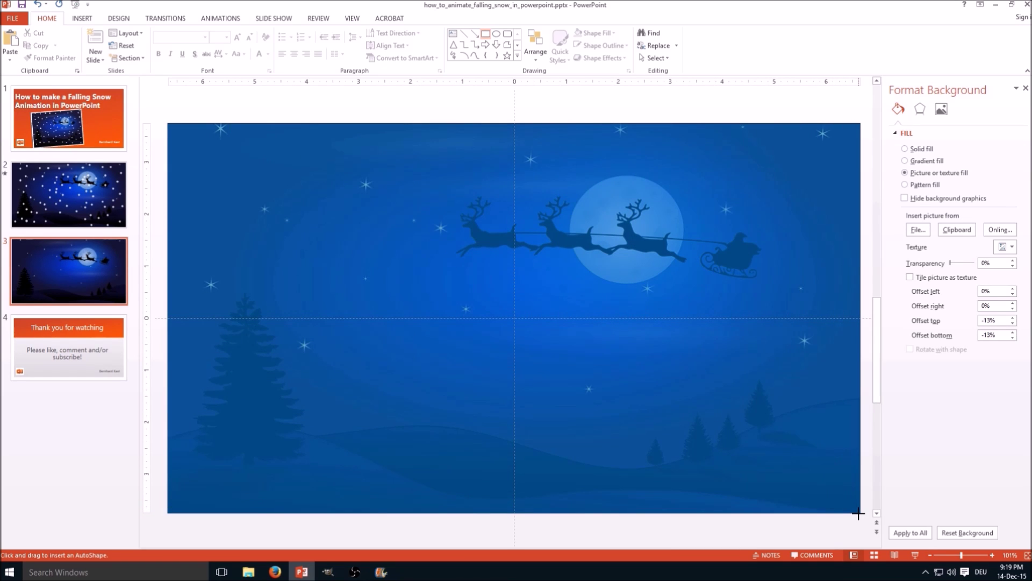
pyautogui.moveTo(858, 513); pyautogui.dragTo(861, 513)
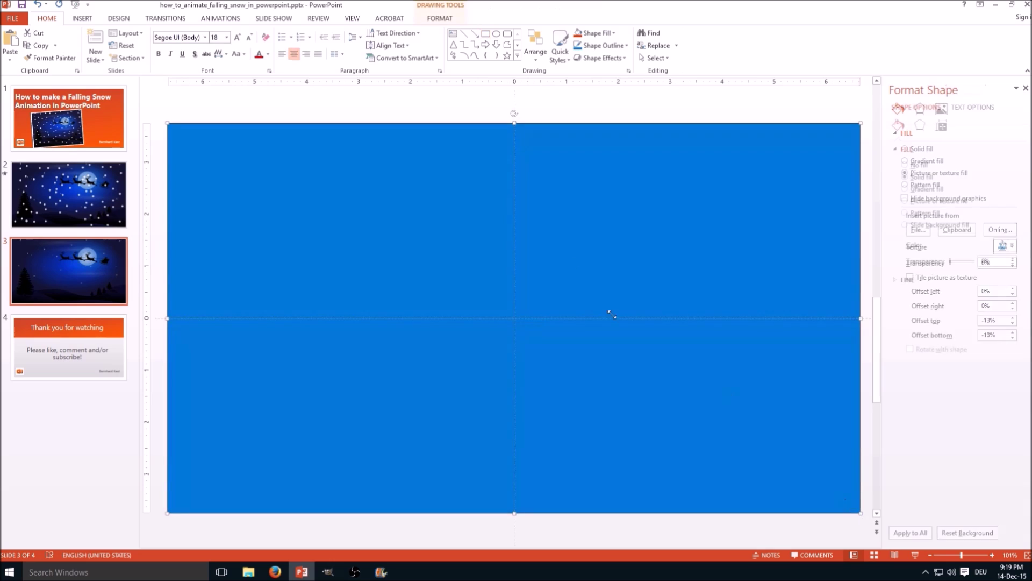
# Step: Set the blue rectangle's outline to No Outline
pyautogui.rightClick(535, 183)
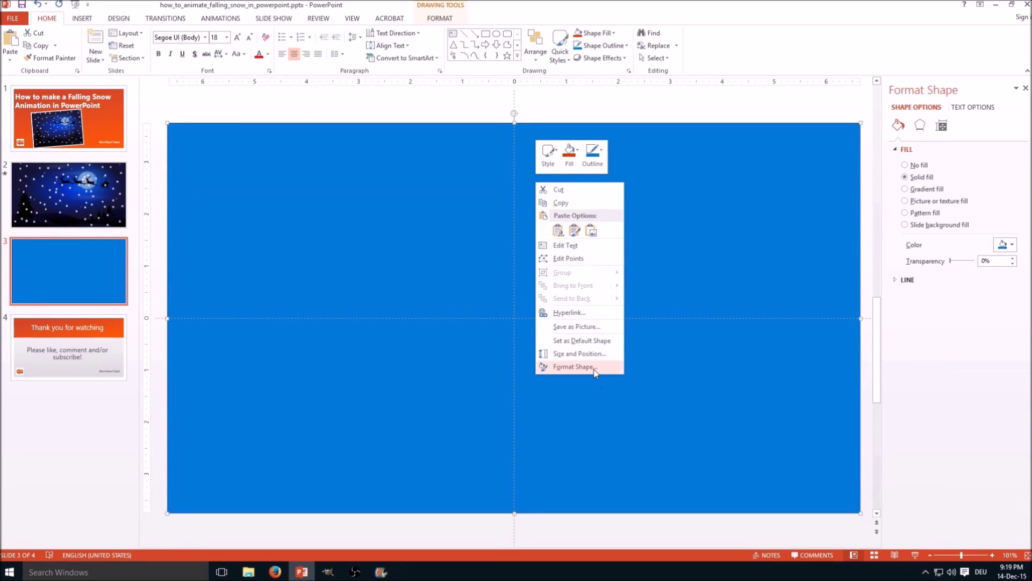
pyautogui.press('Escape')
pyautogui.click(621, 48)
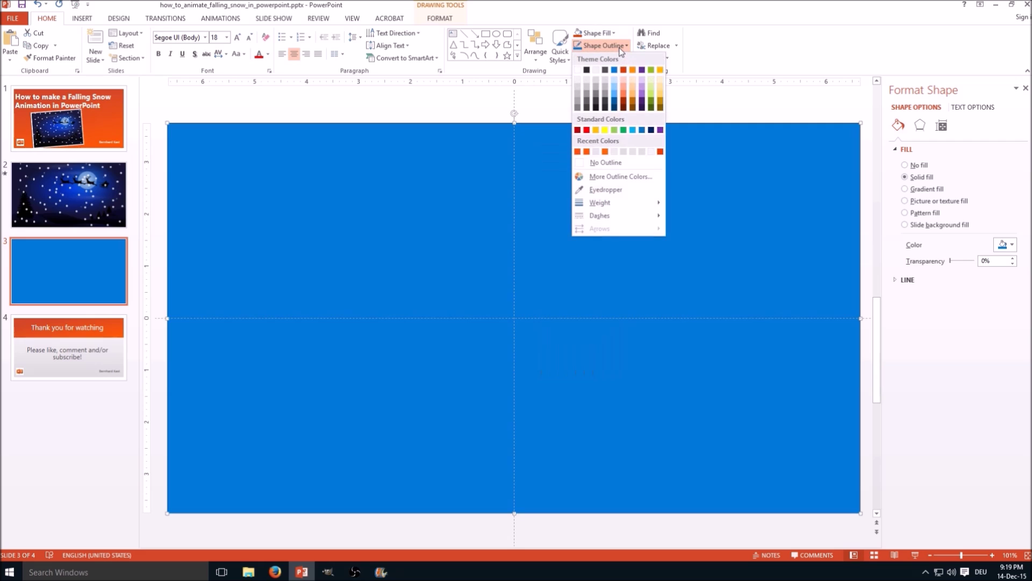
pyautogui.click(617, 166)
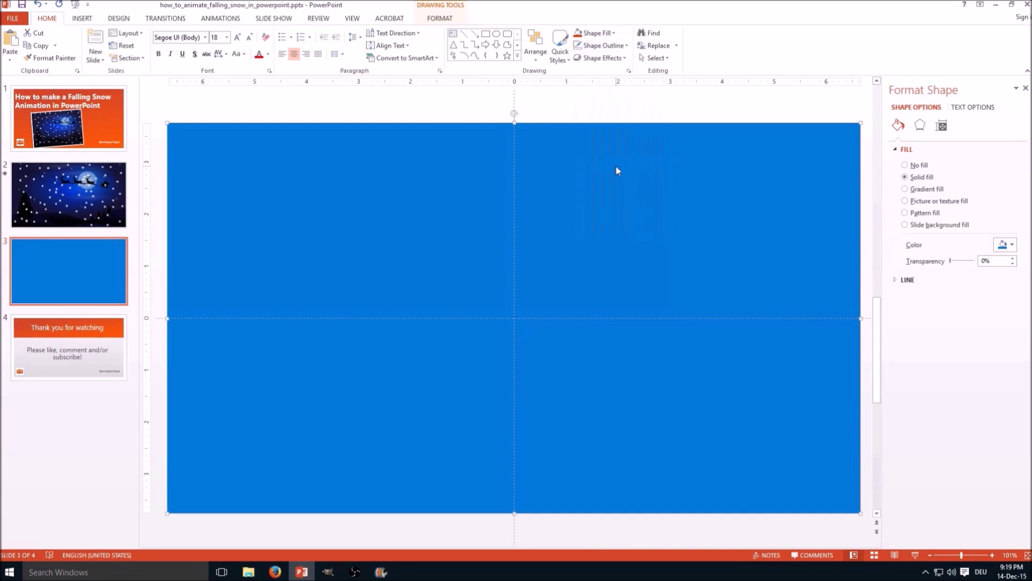
pyautogui.click(346, 112)
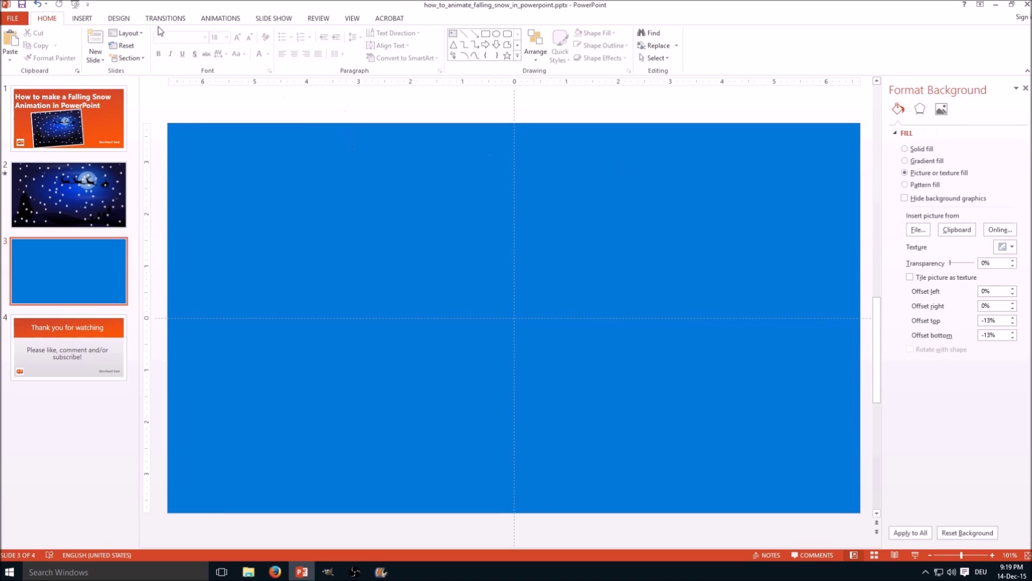
# Step: Draw a small oval circle in the slide's upper left
pyautogui.click(98, 17)
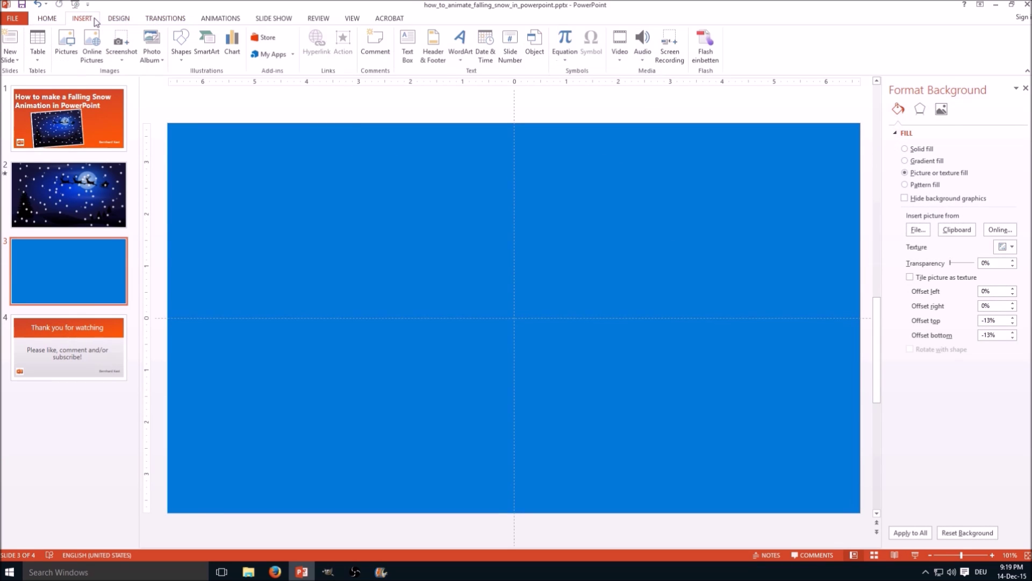
pyautogui.click(62, 20)
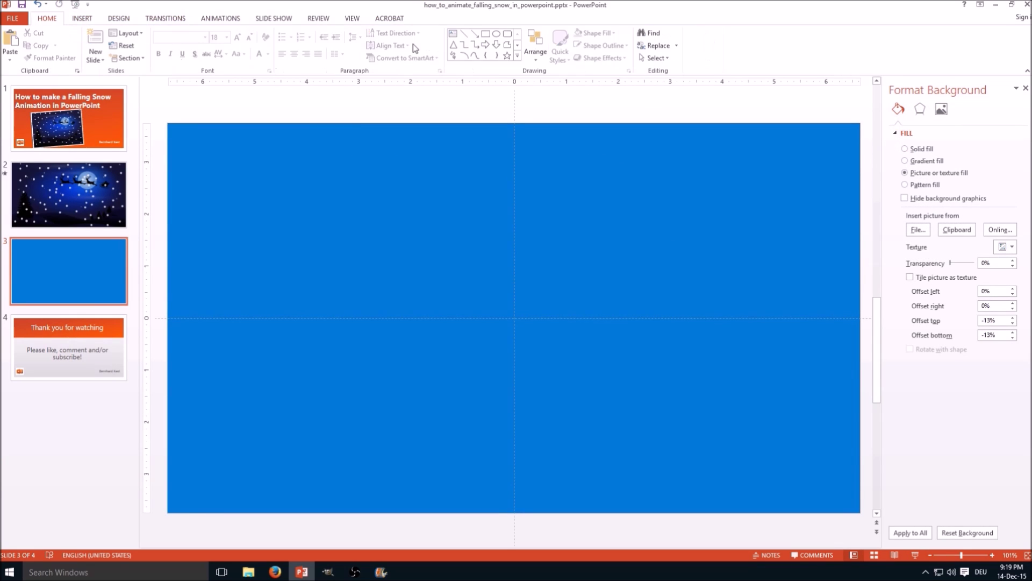
pyautogui.click(497, 34)
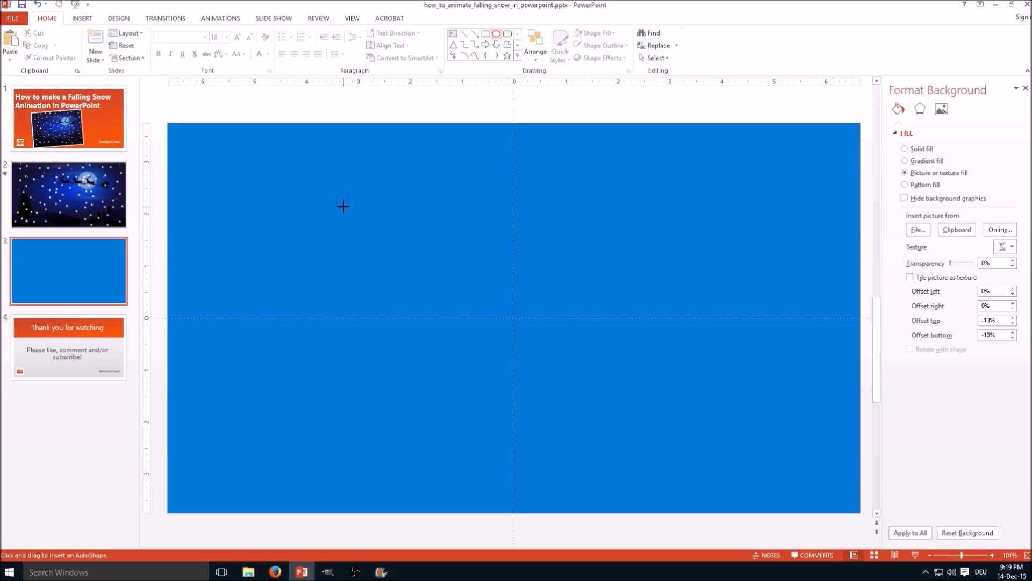
pyautogui.moveTo(343, 206); pyautogui.dragTo(346, 207)
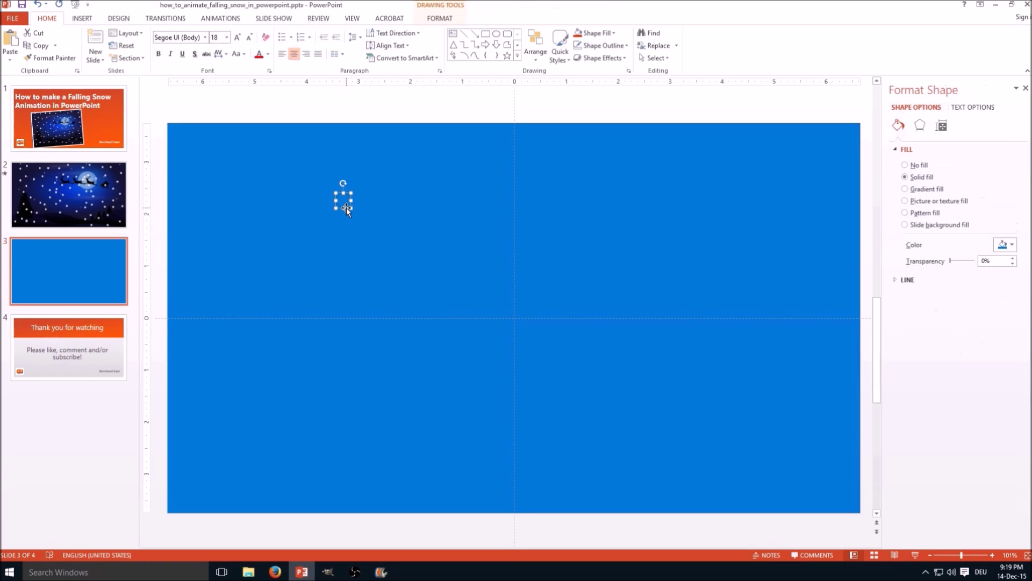
# Step: Fill the circle with a light radial gradient
pyautogui.click(613, 36)
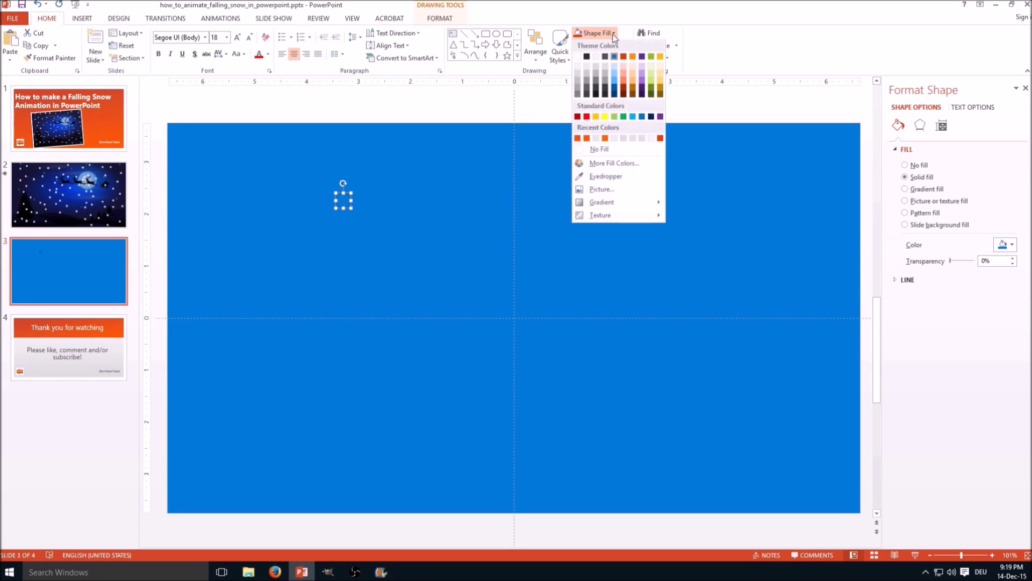
pyautogui.moveTo(619, 203)
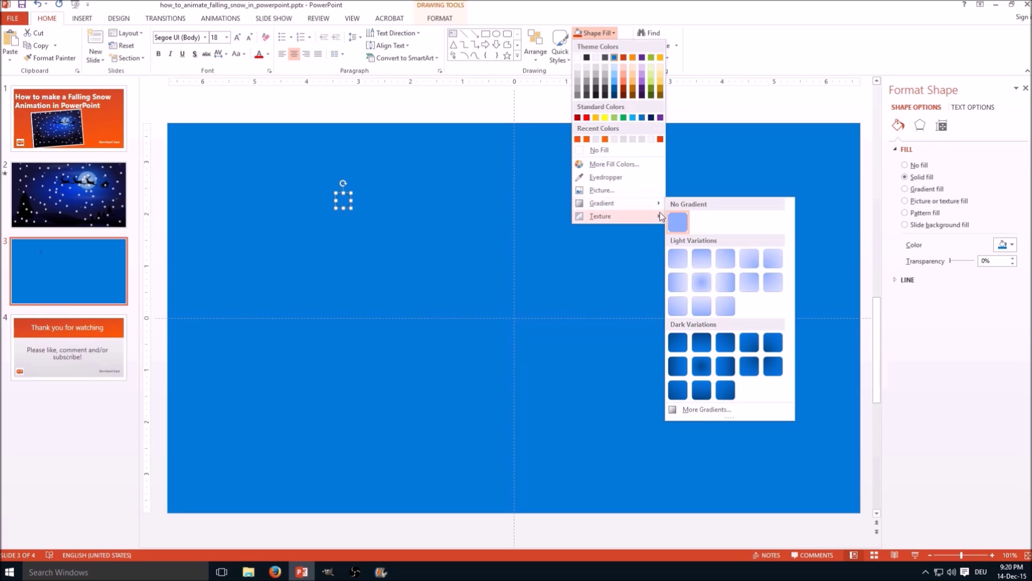
pyautogui.click(702, 283)
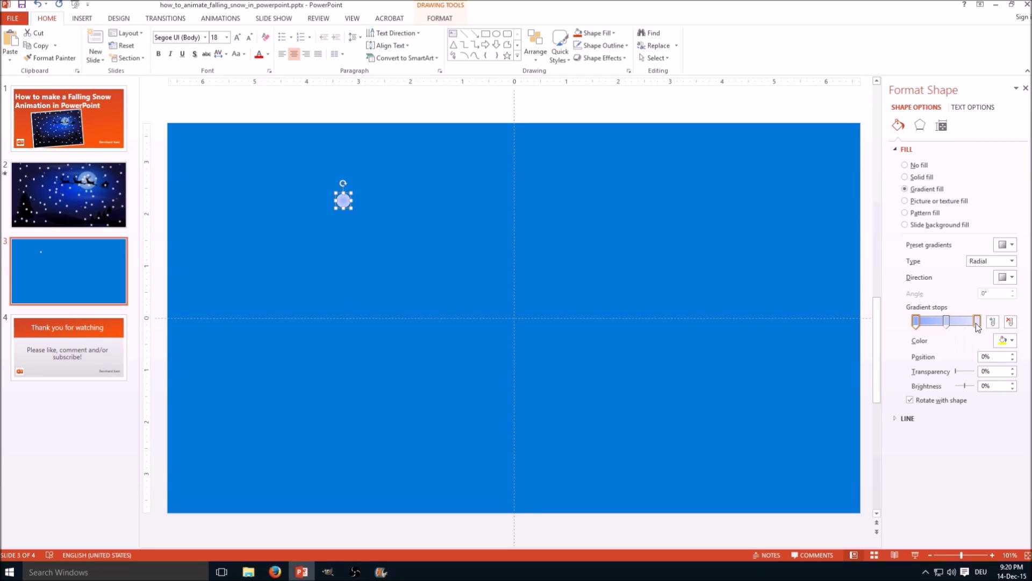
pyautogui.click(947, 321)
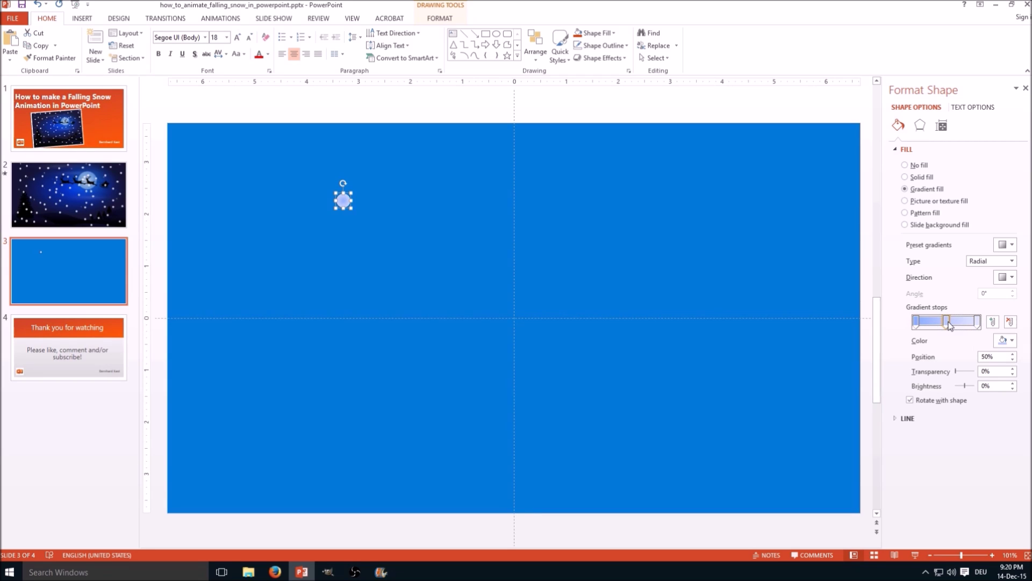
# Step: Reduce the gradient to two white stops, with the outer edge 70% transparent
pyautogui.click(1010, 321)
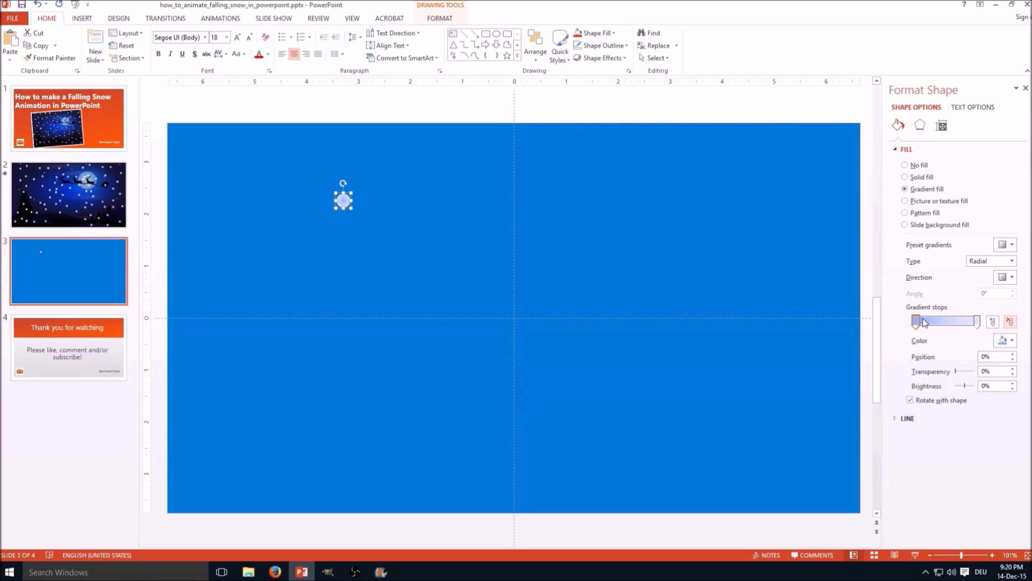
pyautogui.click(1013, 342)
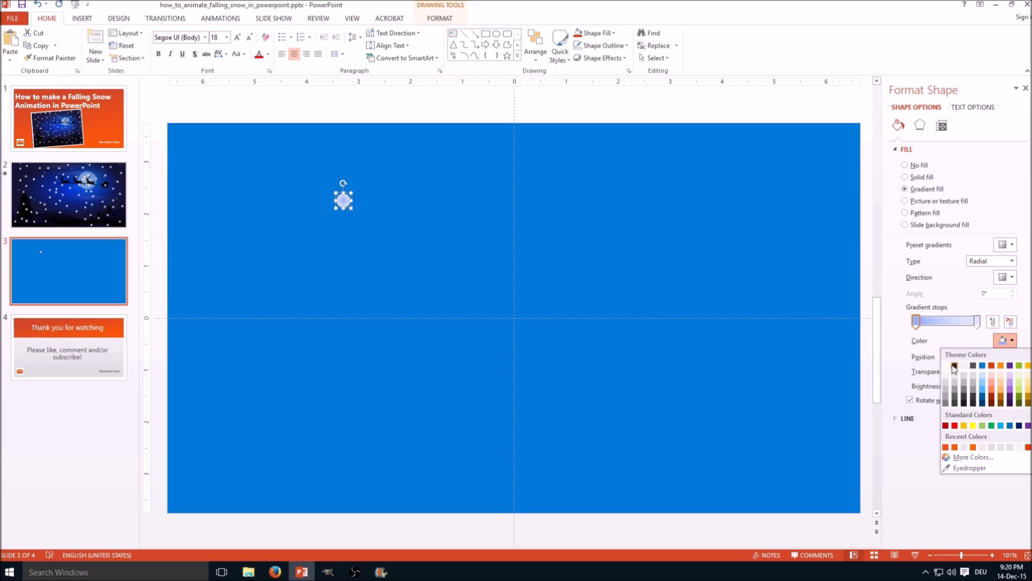
pyautogui.click(950, 366)
pyautogui.click(976, 322)
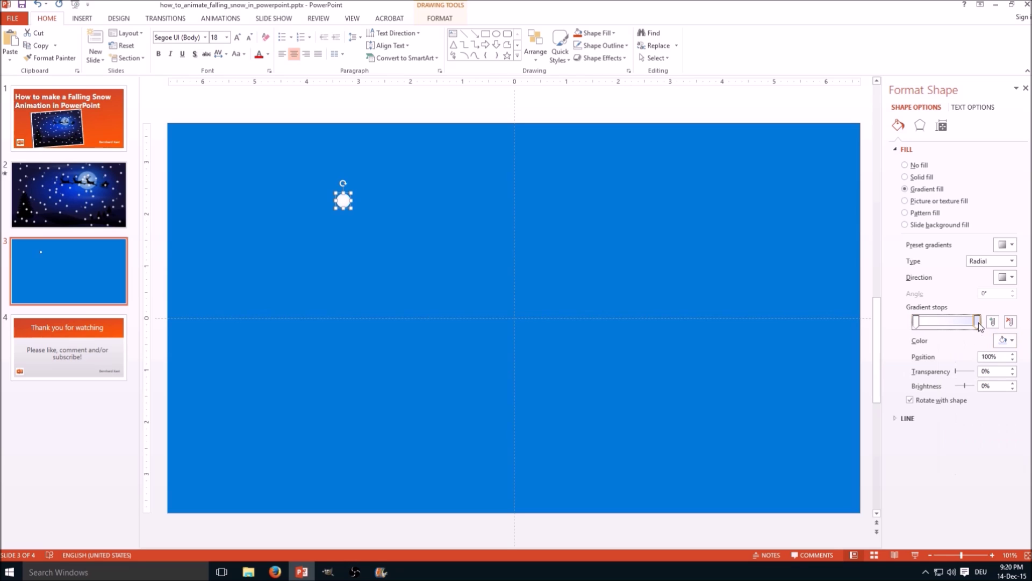
pyautogui.click(1009, 340)
pyautogui.click(954, 366)
pyautogui.click(916, 322)
pyautogui.click(958, 371)
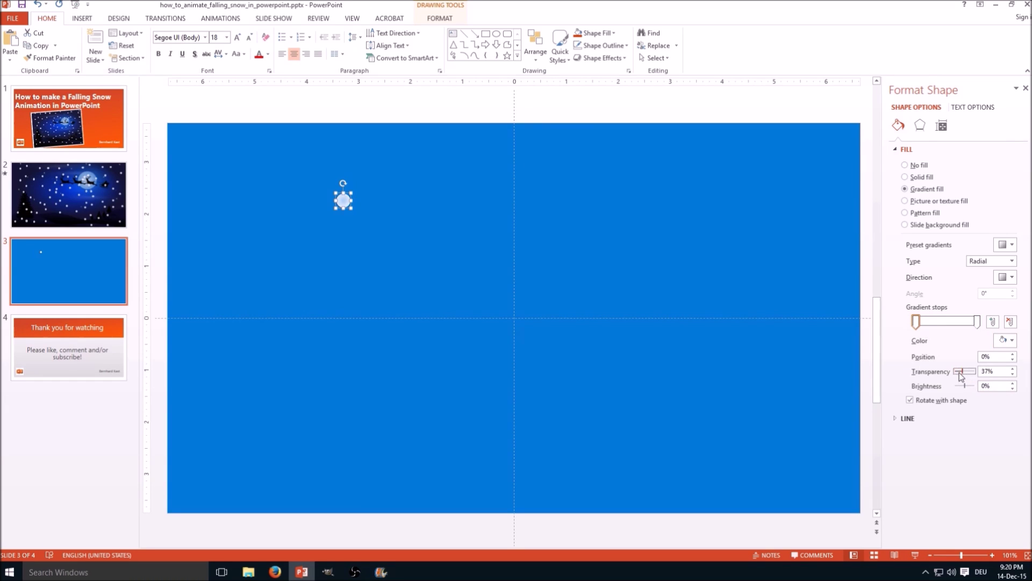
pyautogui.click(977, 321)
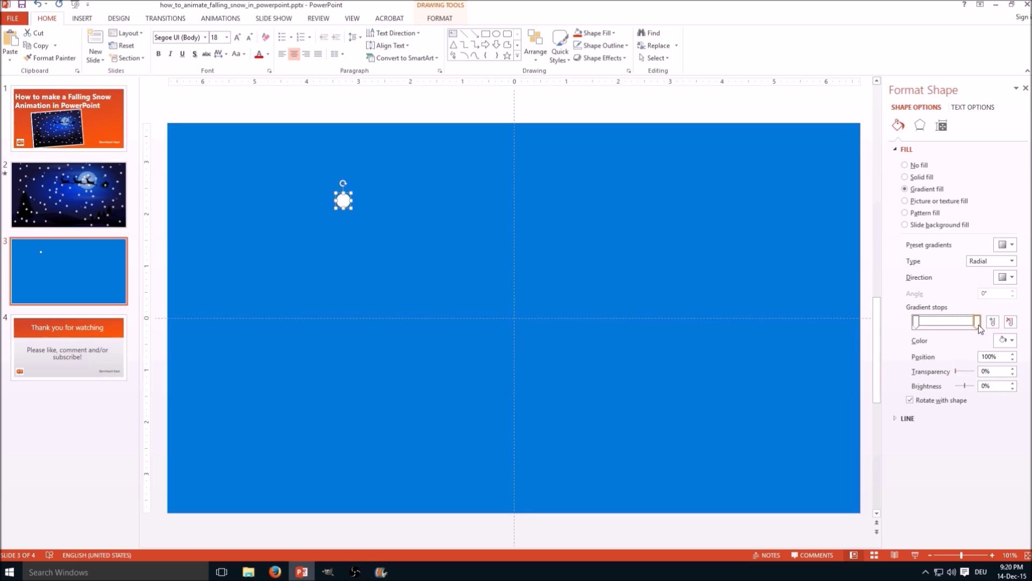
pyautogui.moveTo(956, 372); pyautogui.dragTo(966, 373)
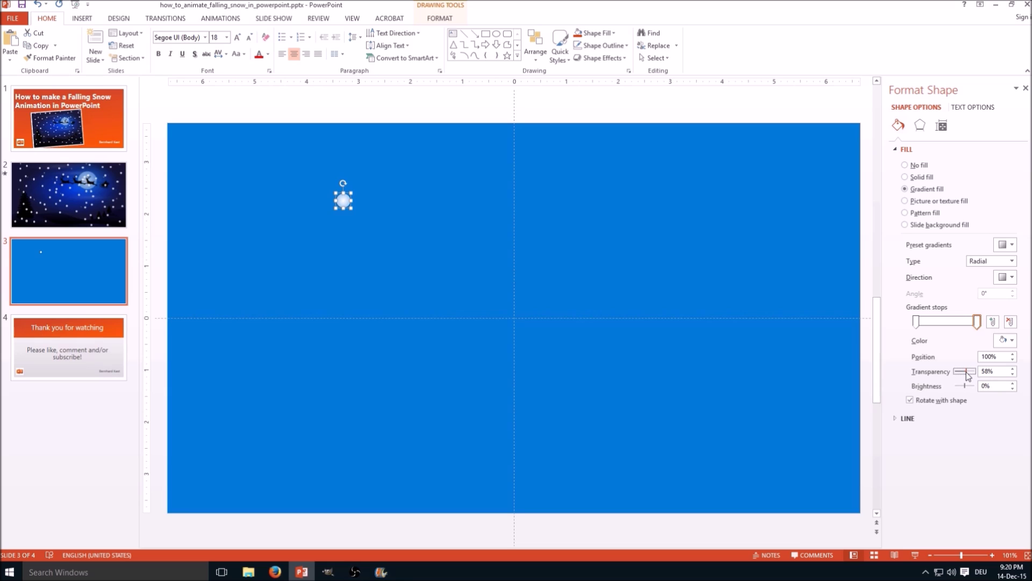
pyautogui.moveTo(966, 372); pyautogui.dragTo(969, 372)
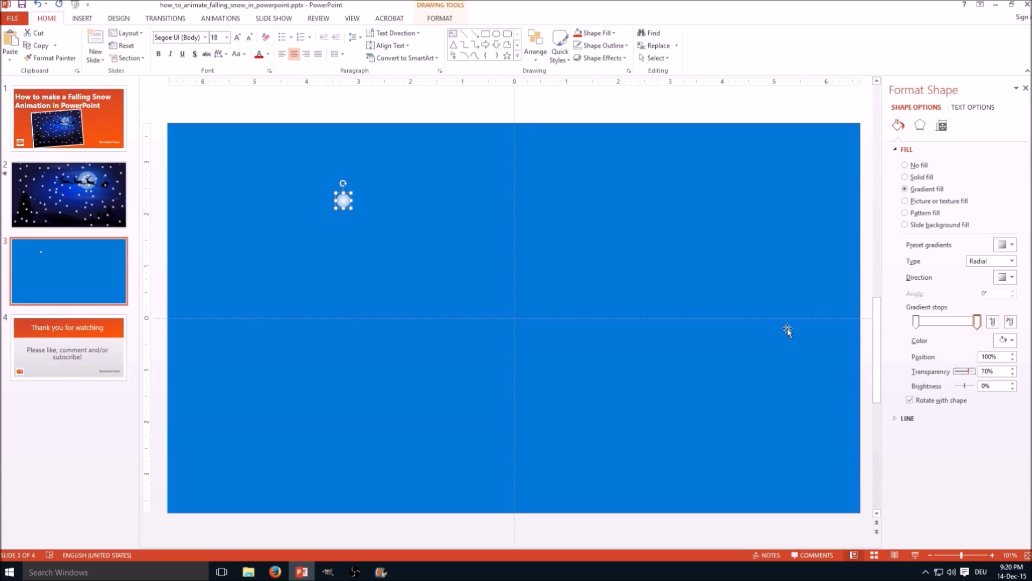
# Step: Set the snowflake's outline to No Outline and check the result
pyautogui.click(375, 195)
pyautogui.click(347, 200)
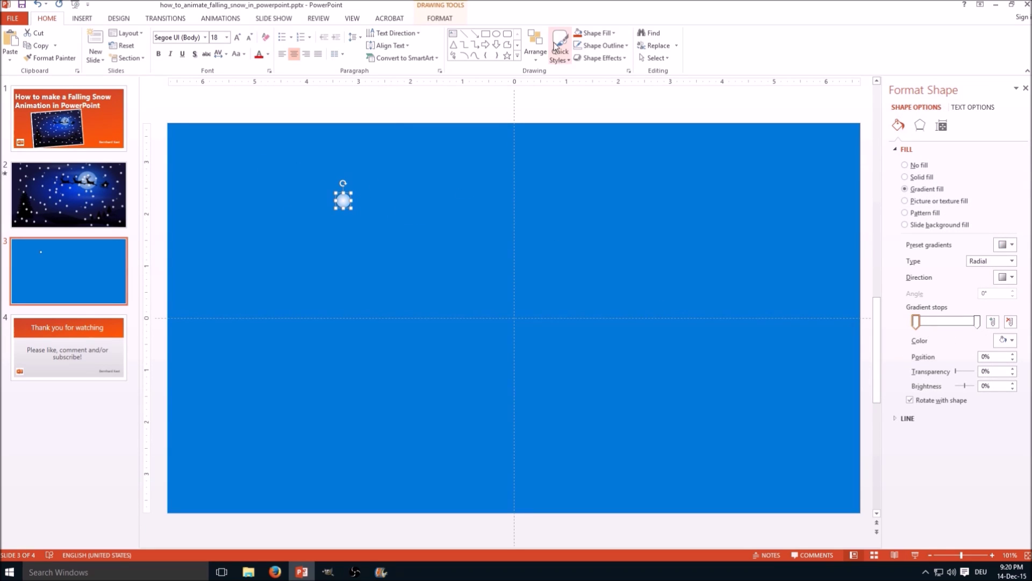
pyautogui.click(622, 48)
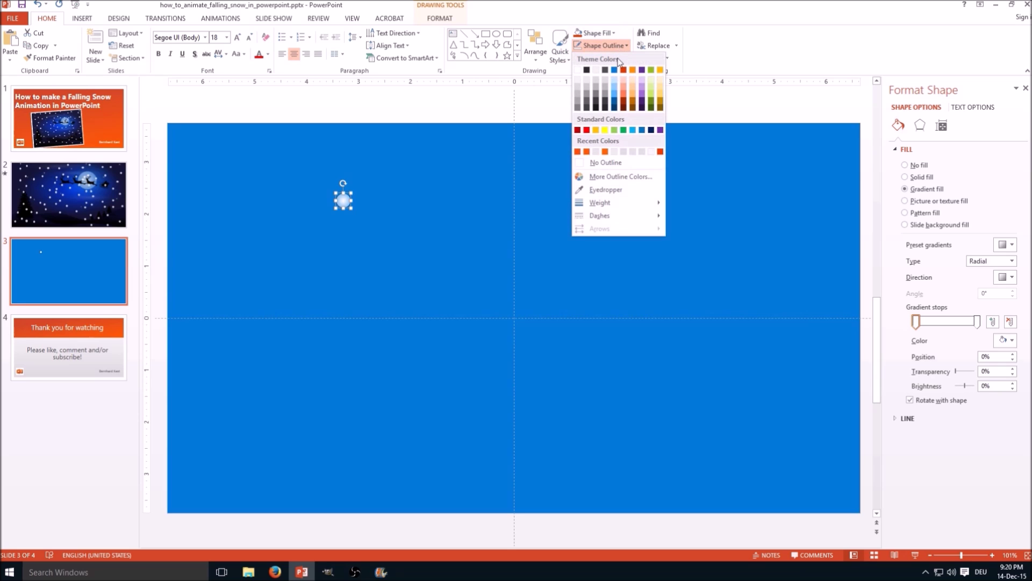
pyautogui.click(615, 165)
pyautogui.click(404, 201)
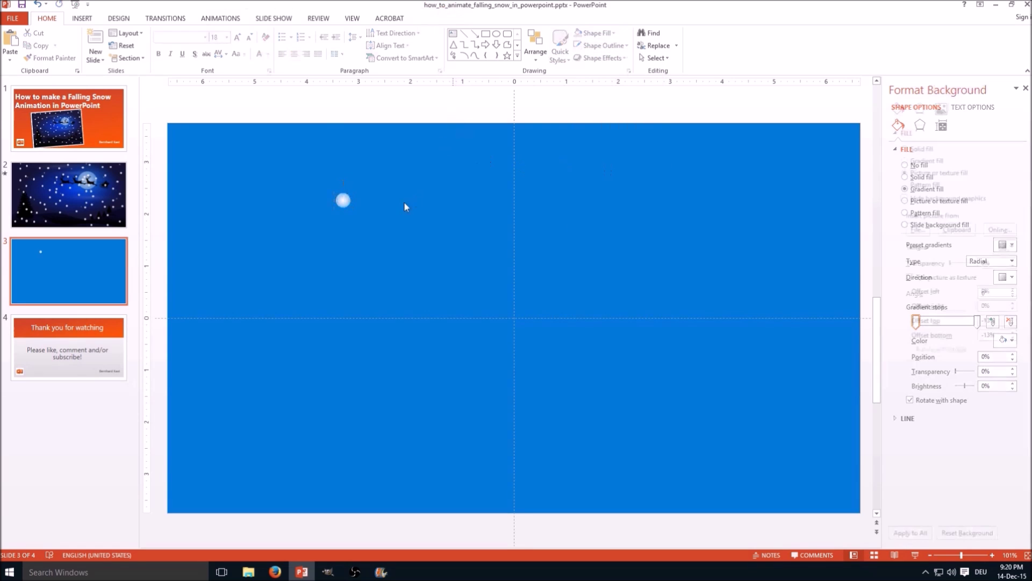
pyautogui.click(342, 201)
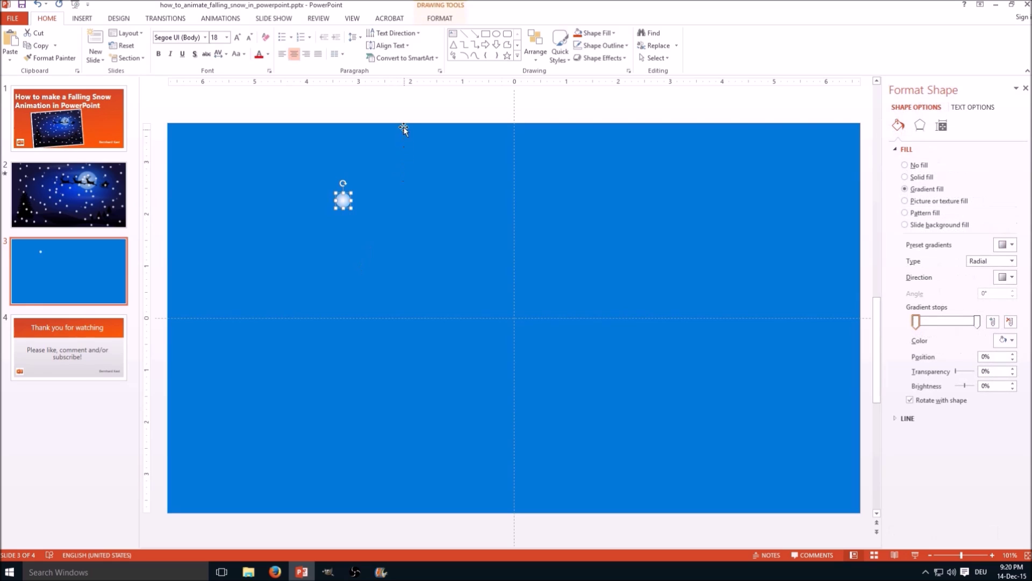
pyautogui.click(359, 202)
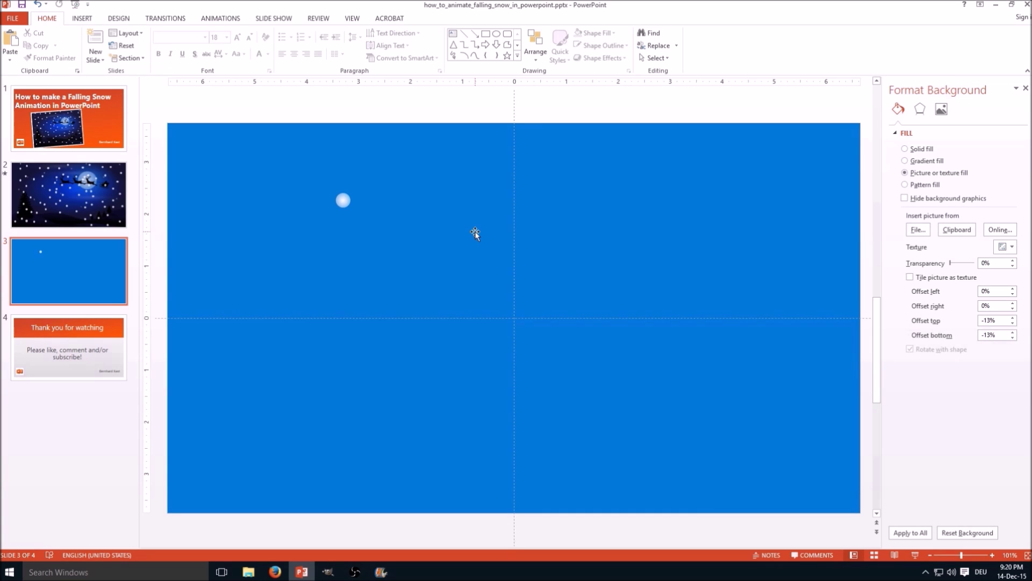
# Step: Move the snowflake toward the top-left and duplicate it across the slide
pyautogui.moveTo(343, 200)
pyautogui.mouseDown()
pyautogui.moveTo(256, 189)
pyautogui.moveTo(233, 172)
pyautogui.mouseUp()
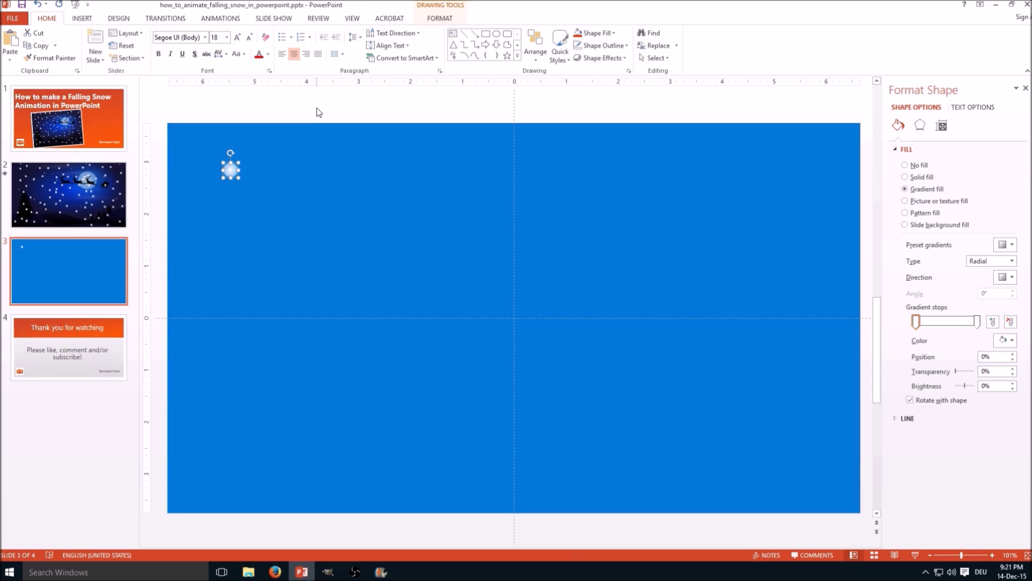
pyautogui.hotkey('ctrl', 'v')
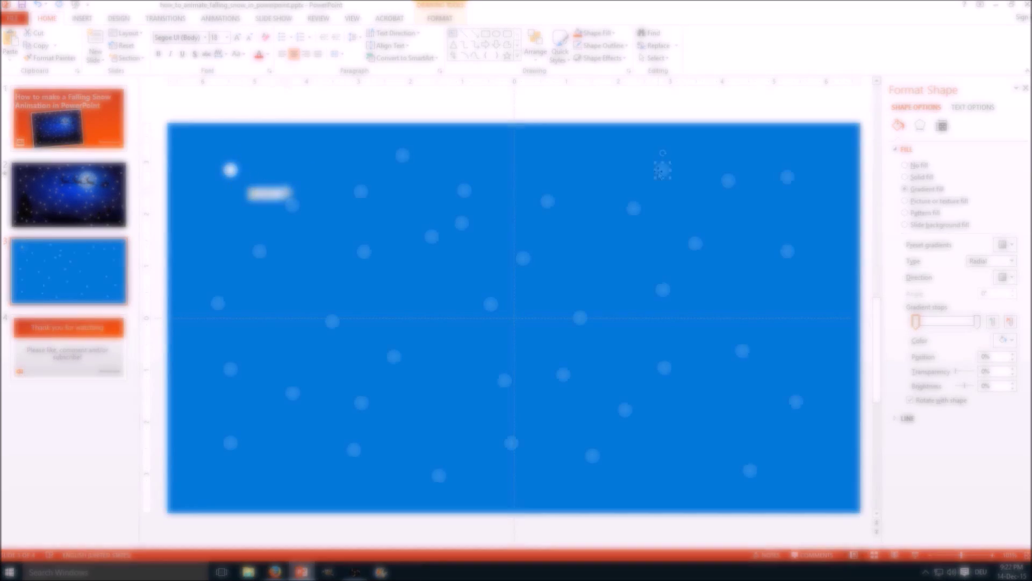
pyautogui.click(571, 114)
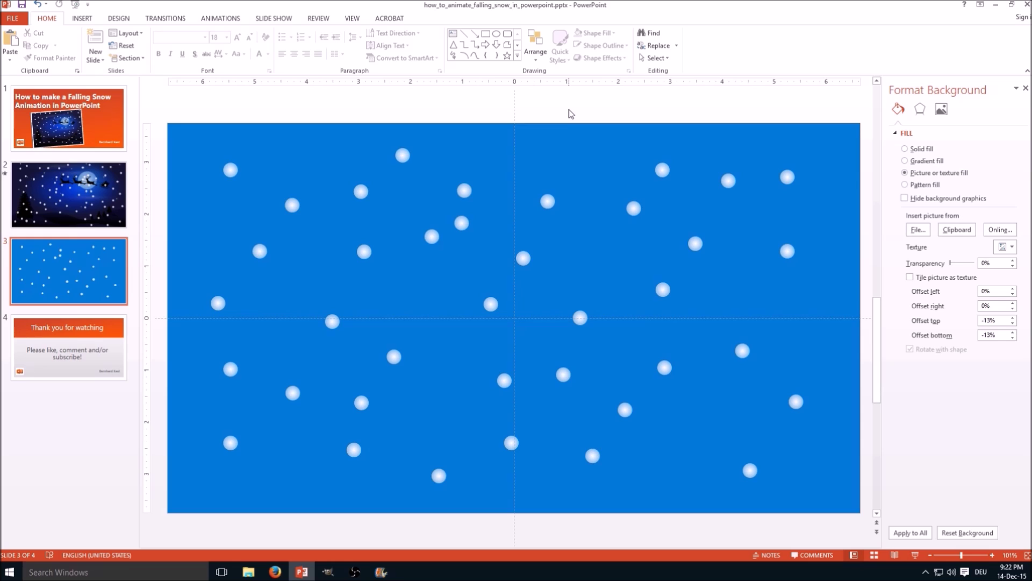
# Step: Group all the snowflakes, leaving the blue rectangle out
pyautogui.hotkey('ctrl', 'a')
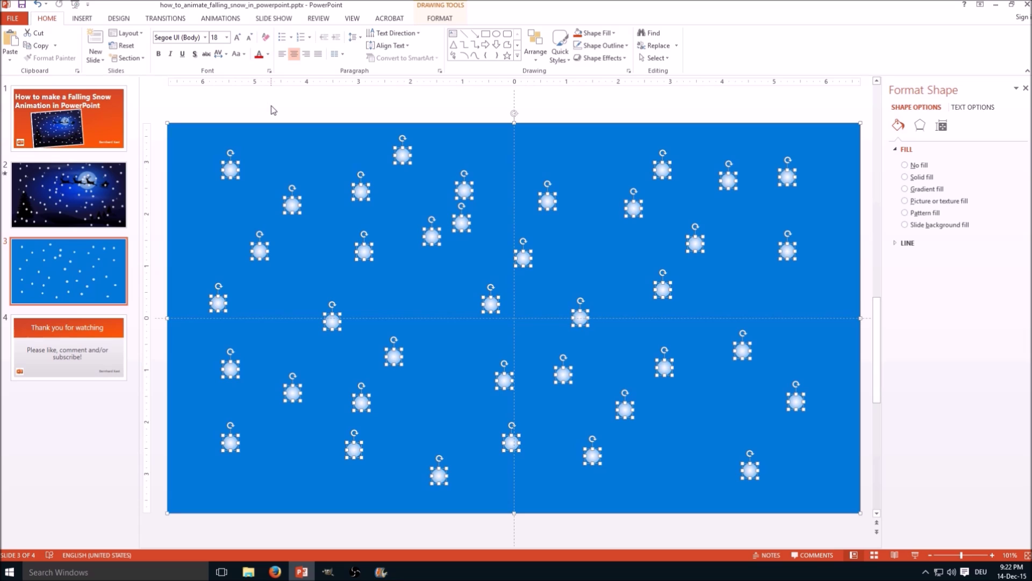
pyautogui.keyDown('shift'); pyautogui.click(274, 129); pyautogui.keyUp('shift')
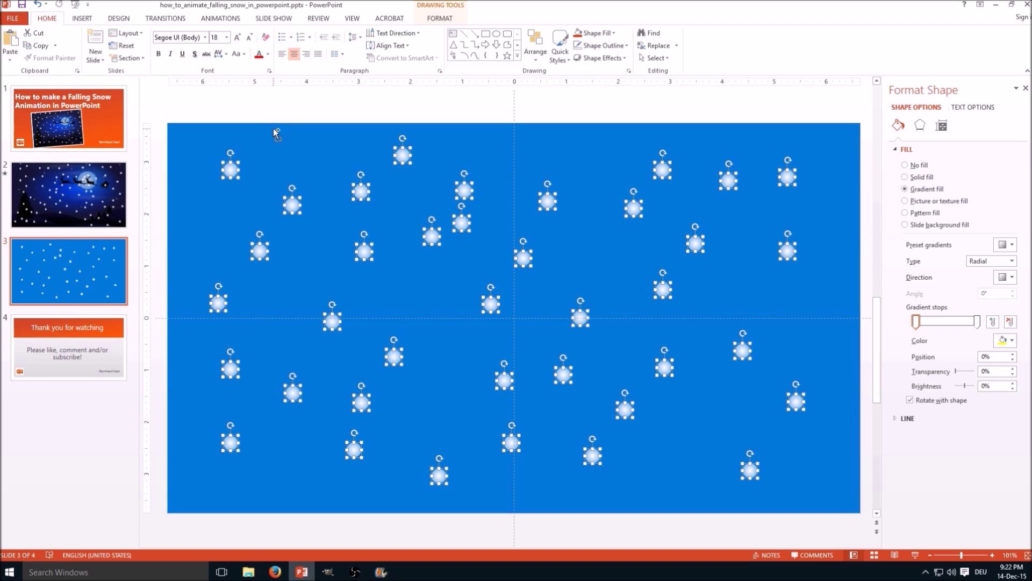
pyautogui.rightClick(367, 250)
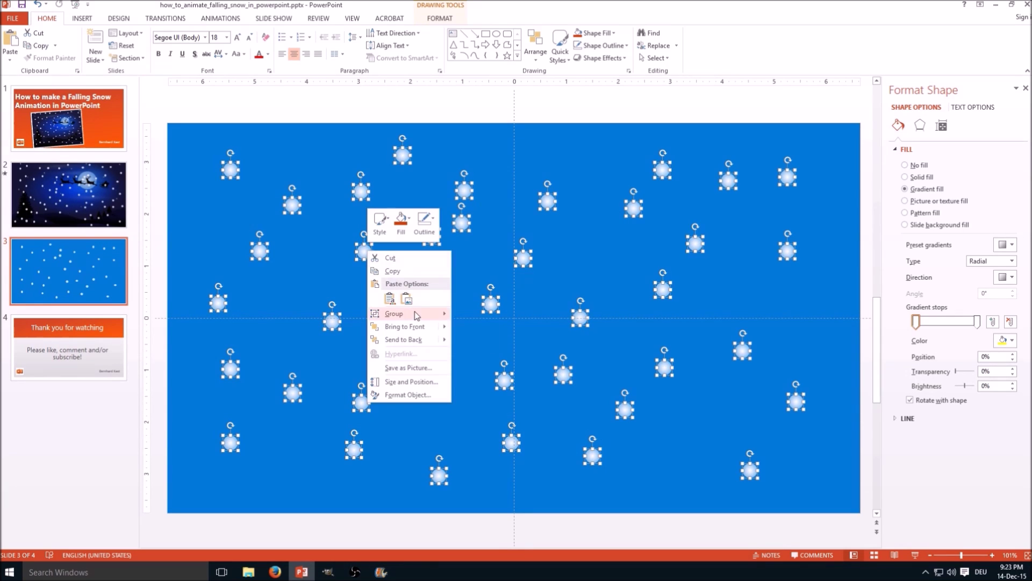
pyautogui.moveTo(417, 315)
pyautogui.click(486, 314)
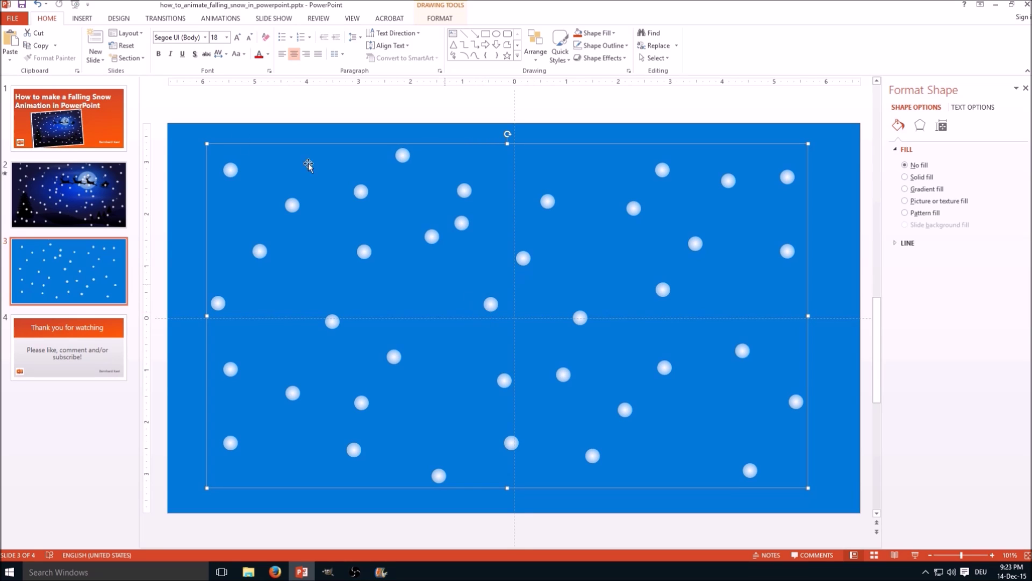
# Step: Group the snowflake group together with the blue rectangle
pyautogui.keyDown('shift'); pyautogui.click(188, 151); pyautogui.keyUp('shift')
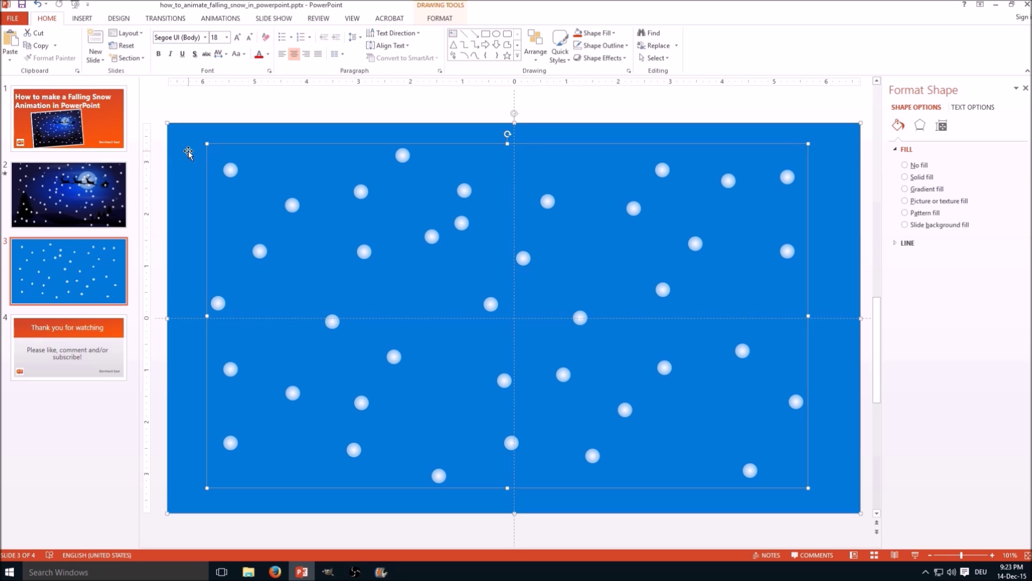
pyautogui.rightClick(188, 151)
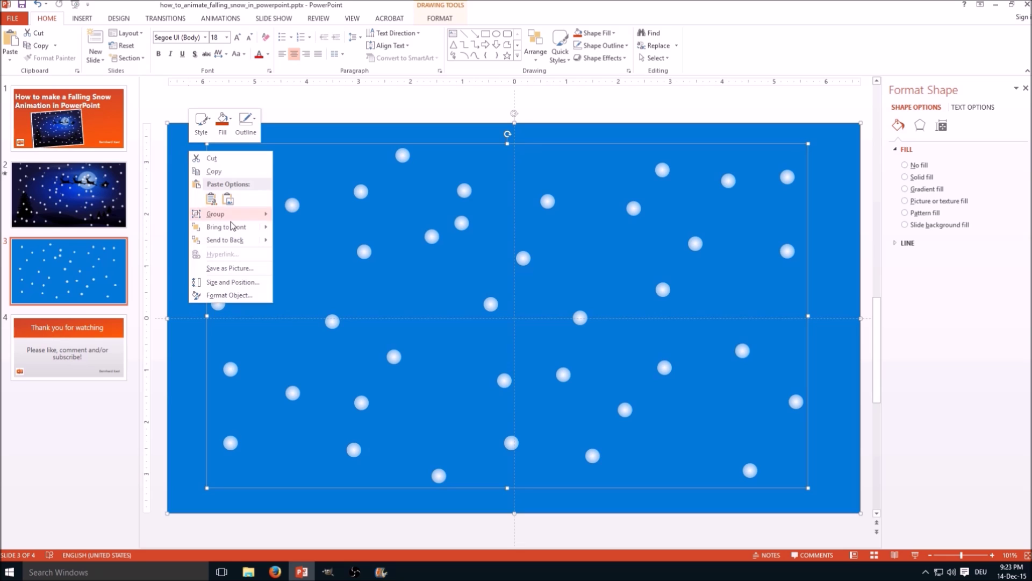
pyautogui.moveTo(231, 215)
pyautogui.click(298, 215)
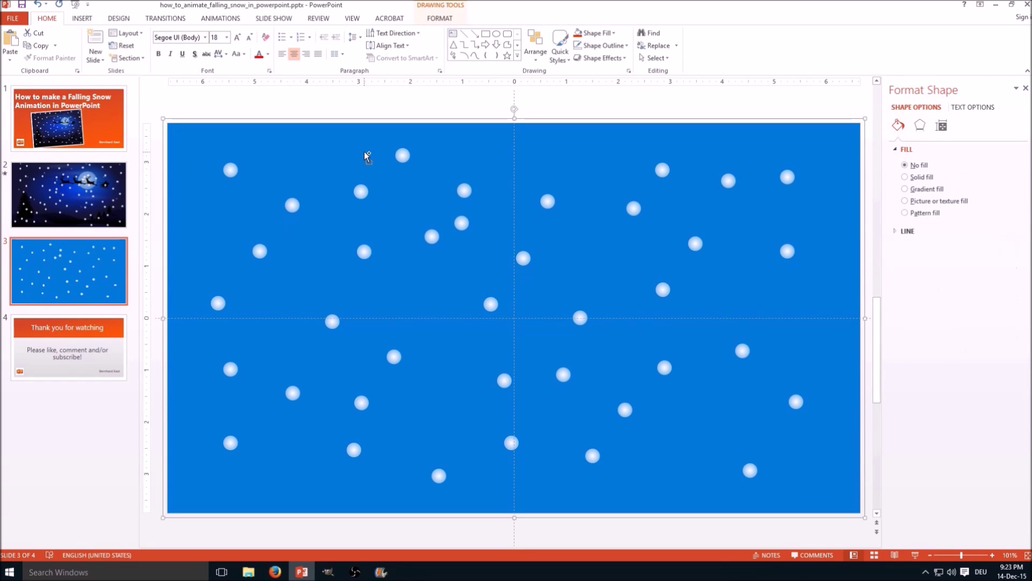
# Step: Place a duplicate of the snow panel directly above the original, extending past the slide top
pyautogui.moveTo(367, 156); pyautogui.dragTo(364, 154)
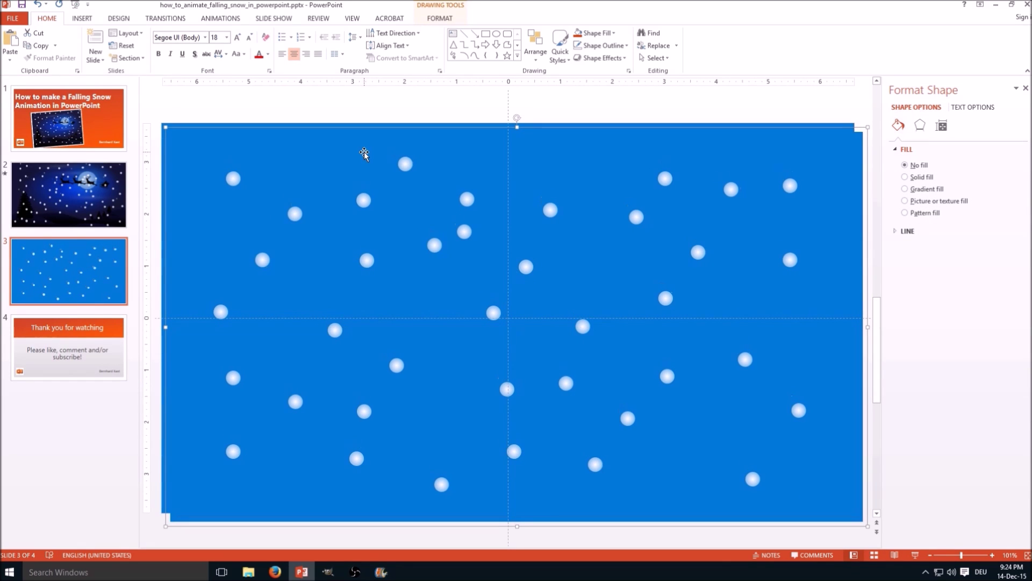
pyautogui.moveTo(459, 276); pyautogui.dragTo(447, 221)
pyautogui.moveTo(962, 555); pyautogui.dragTo(951, 557)
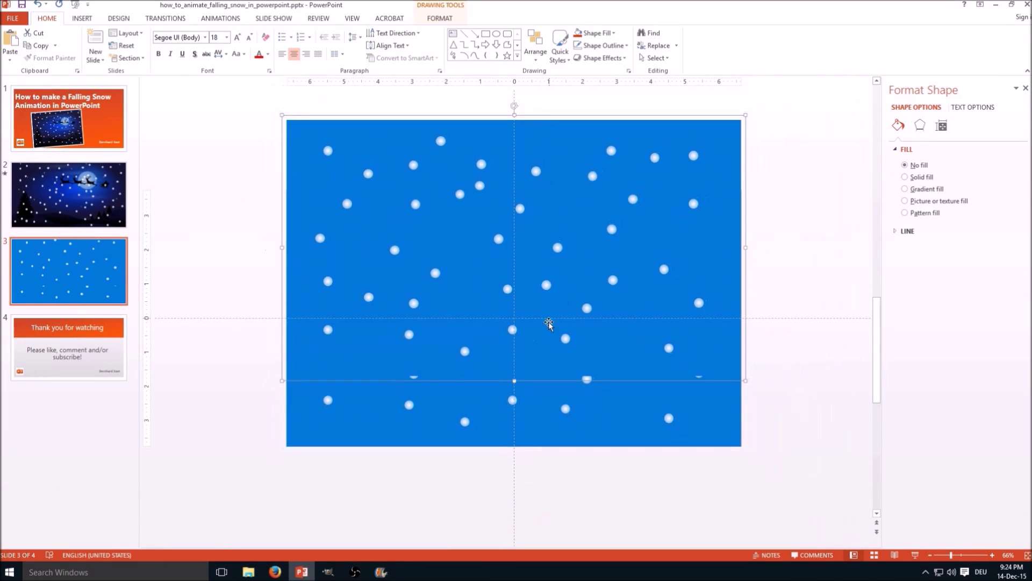
pyautogui.moveTo(549, 322); pyautogui.dragTo(548, 162)
pyautogui.scroll(3, 547, 269)
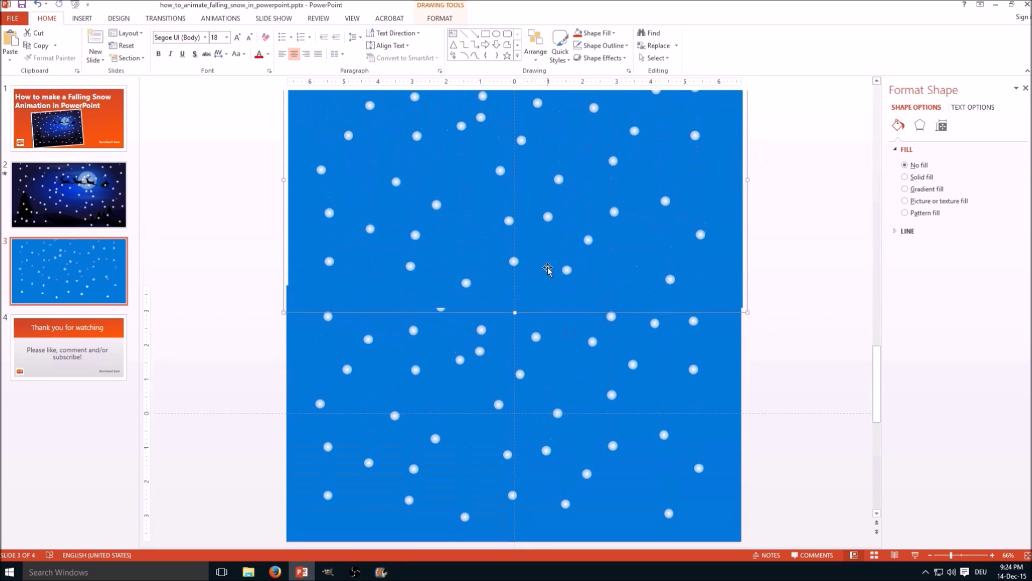
pyautogui.moveTo(547, 268); pyautogui.dragTo(547, 260)
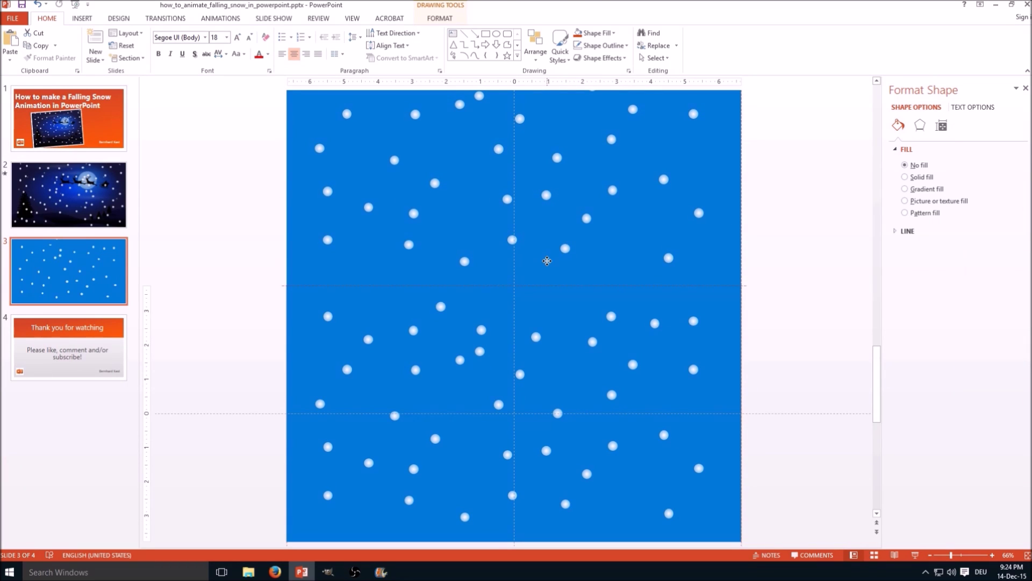
pyautogui.click(772, 279)
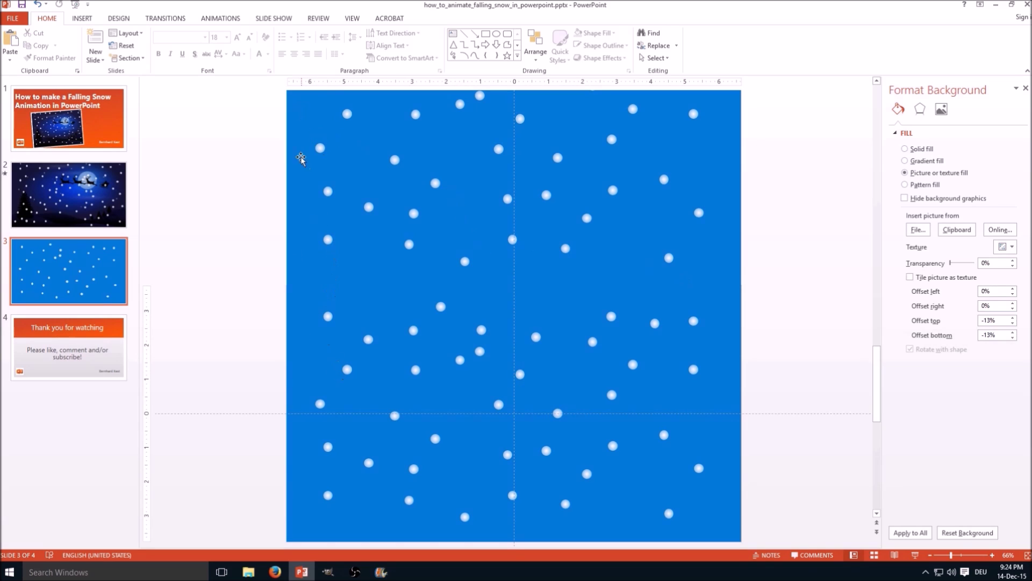
pyautogui.click(363, 274)
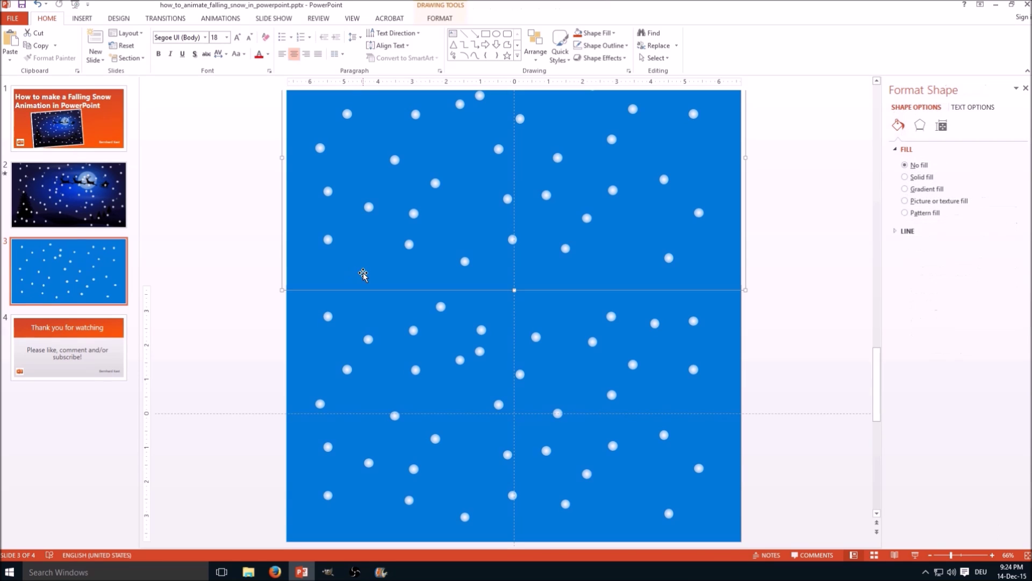
pyautogui.moveTo(363, 274); pyautogui.dragTo(363, 275)
# Step: Ungroup both the upper and lower snow panels
pyautogui.rightClick(429, 275)
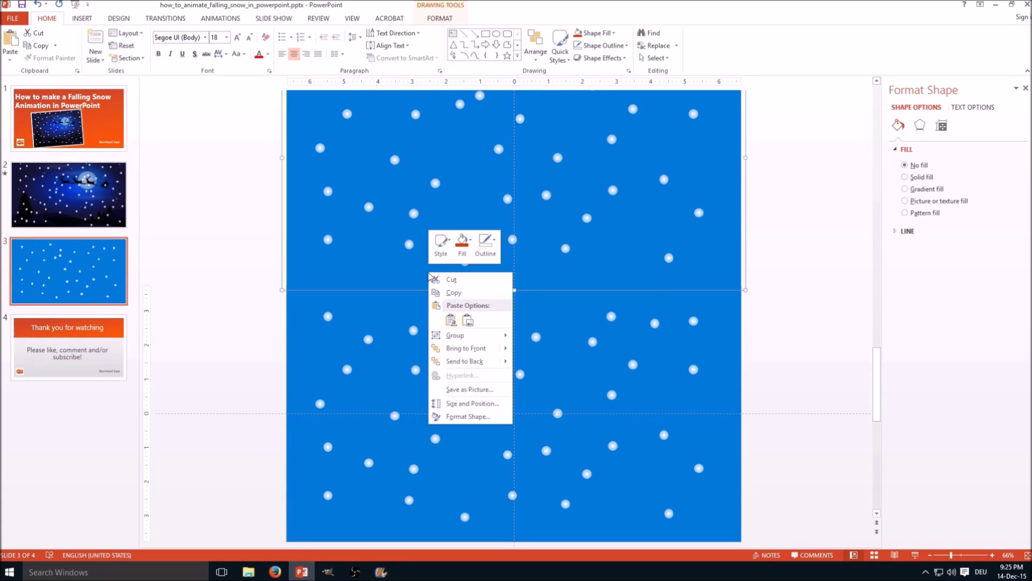
pyautogui.moveTo(473, 333)
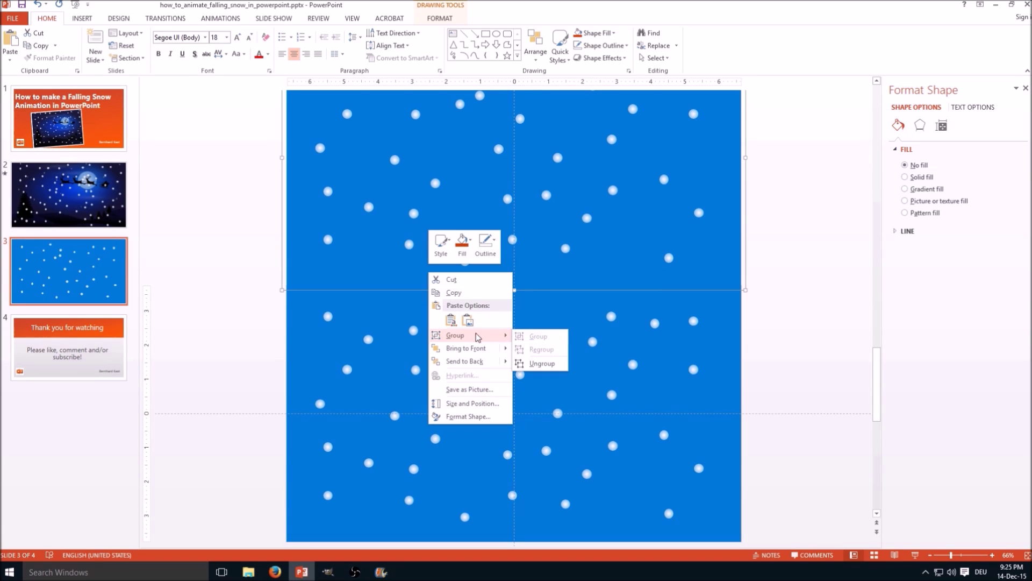
pyautogui.click(539, 363)
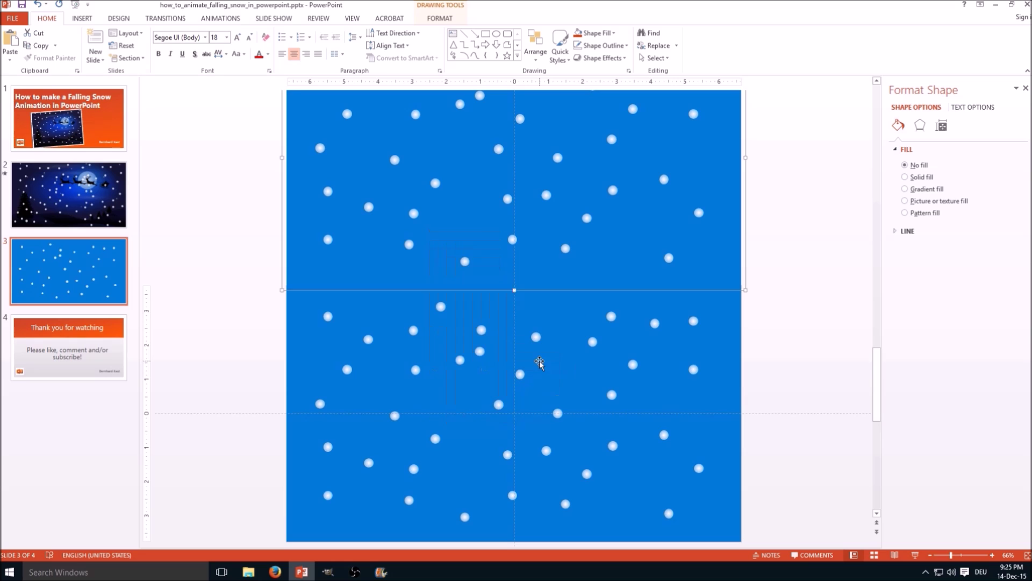
pyautogui.click(587, 372)
pyautogui.rightClick(305, 360)
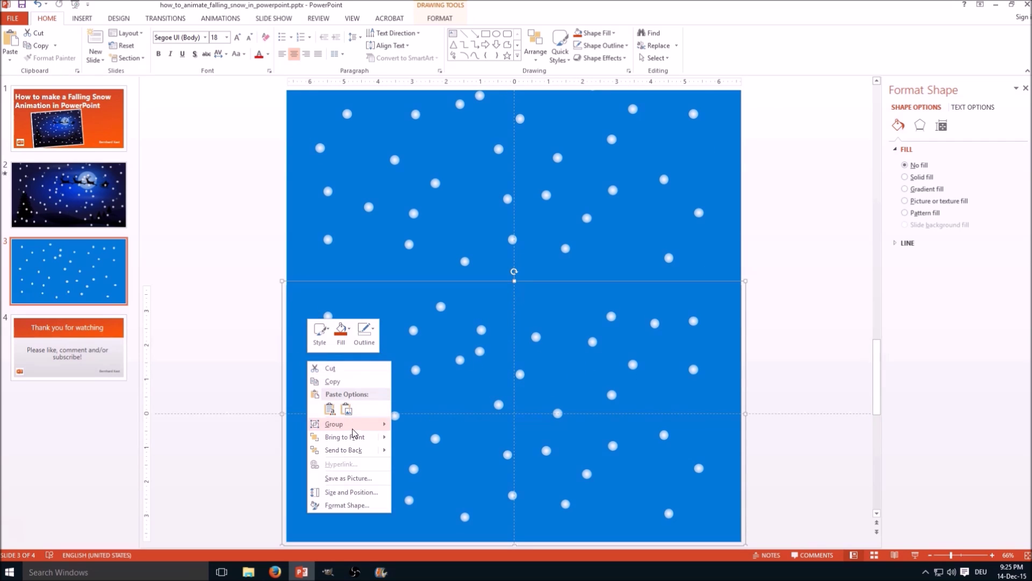
pyautogui.moveTo(353, 426)
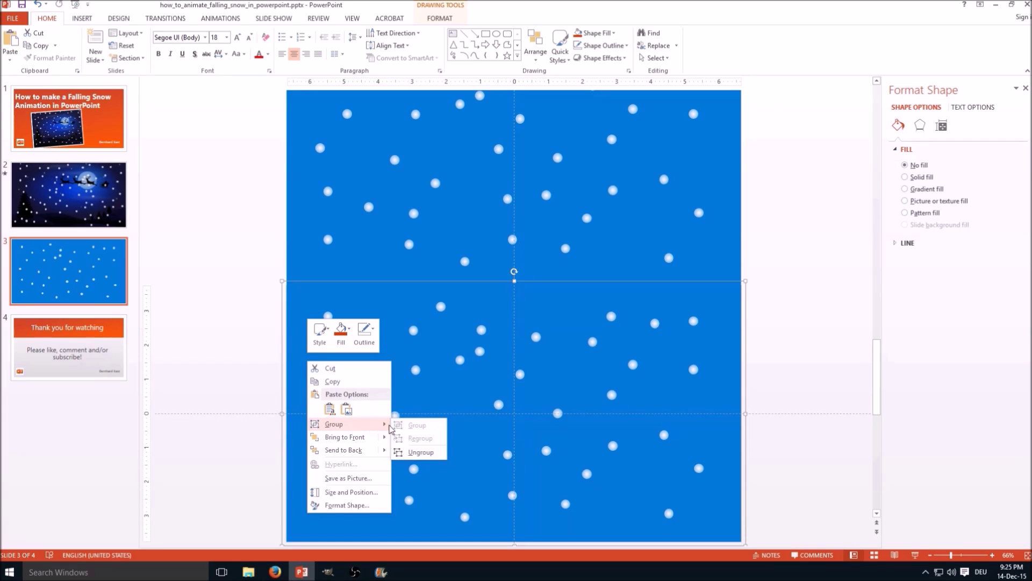
pyautogui.click(421, 452)
pyautogui.click(208, 305)
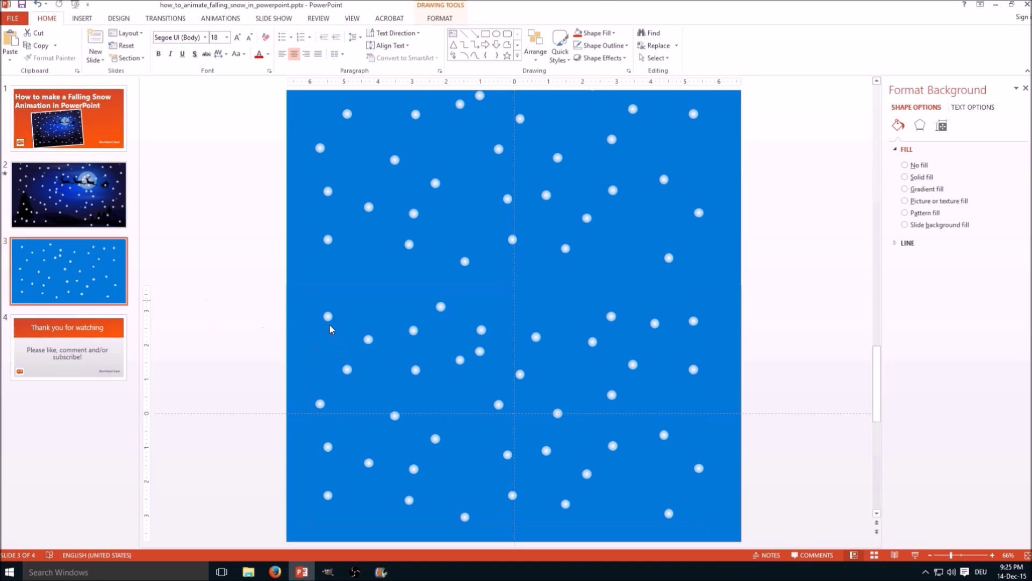
# Step: Group the upper and lower snowflake groups into one tall group
pyautogui.click(306, 216)
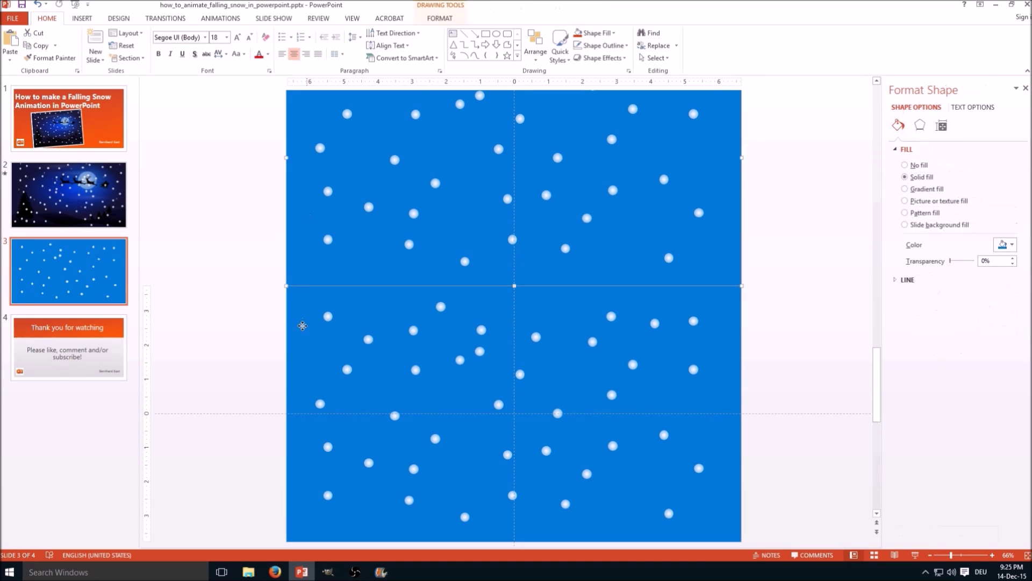
pyautogui.click(322, 336)
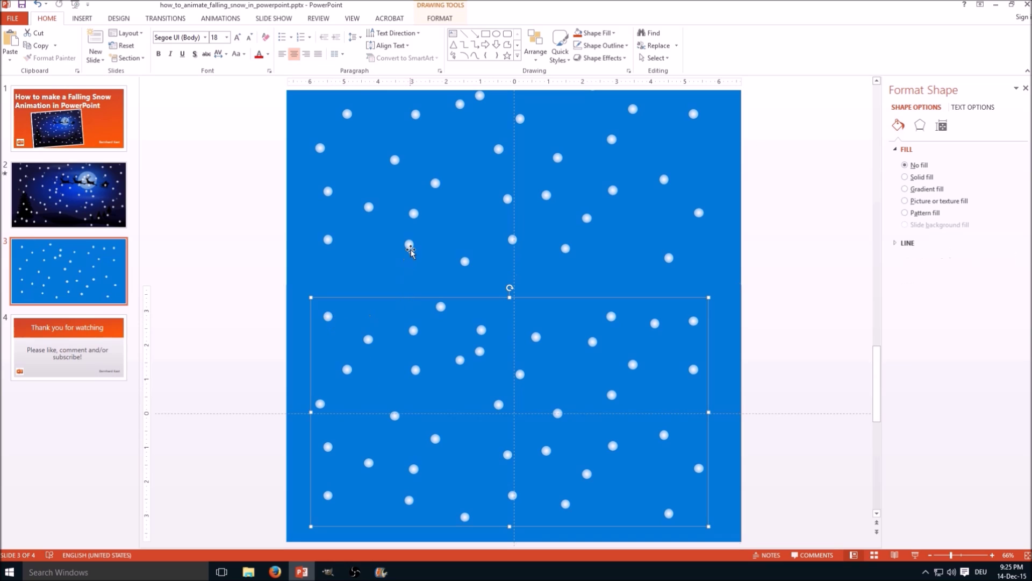
pyautogui.click(409, 245)
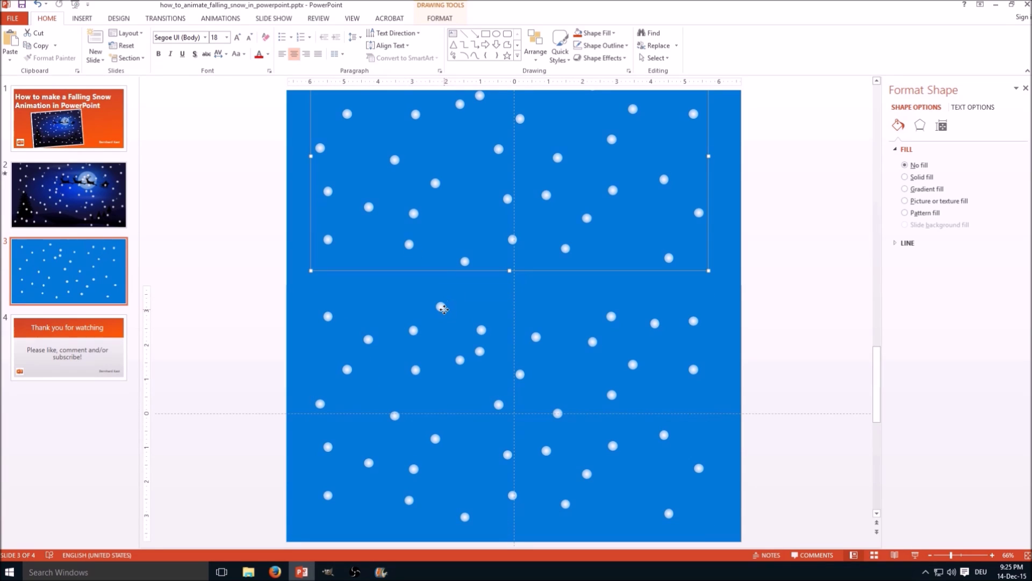
pyautogui.keyDown('shift'); pyautogui.click(444, 310); pyautogui.keyUp('shift')
pyautogui.rightClick(443, 310)
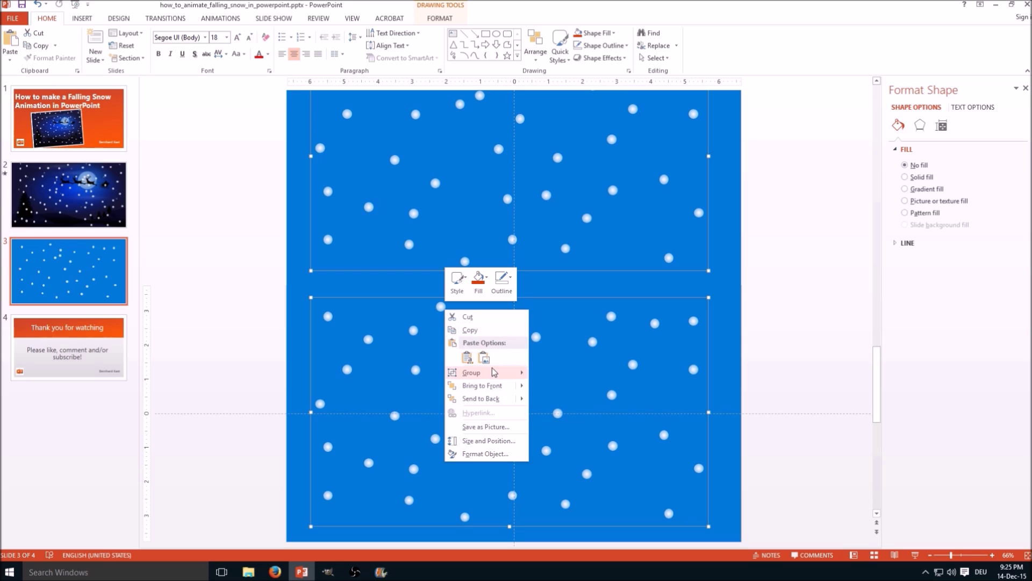
pyautogui.moveTo(492, 372)
pyautogui.click(546, 373)
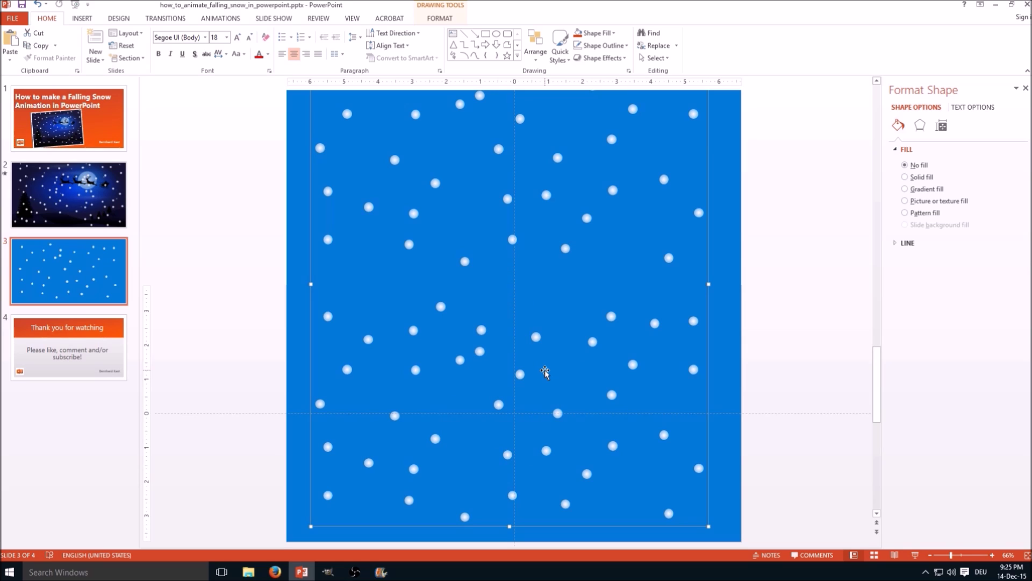
# Step: Delete the blue backdrop rectangle to reveal the Santa night sky
pyautogui.click(292, 320)
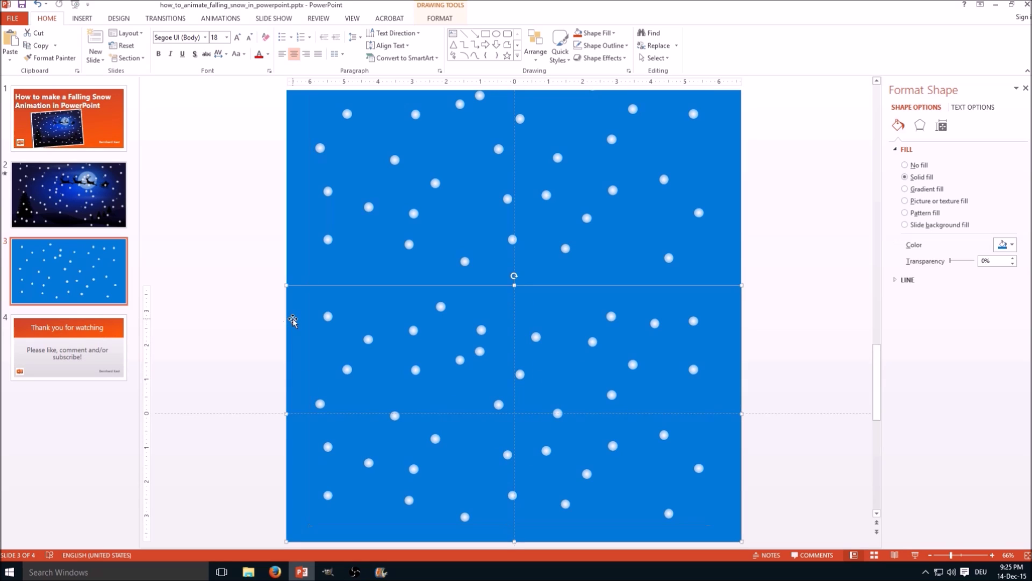
pyautogui.press('Delete')
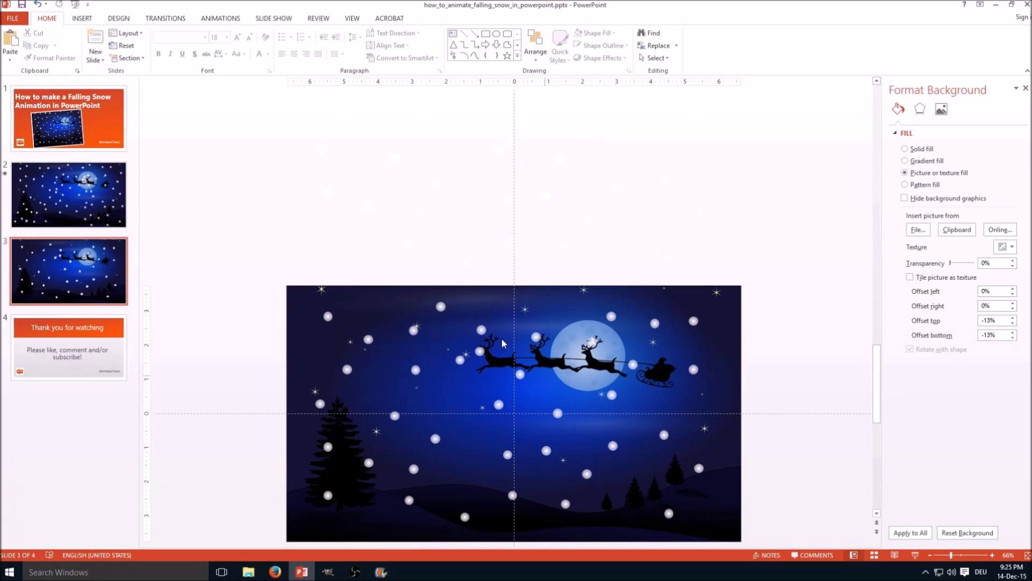
pyautogui.click(412, 329)
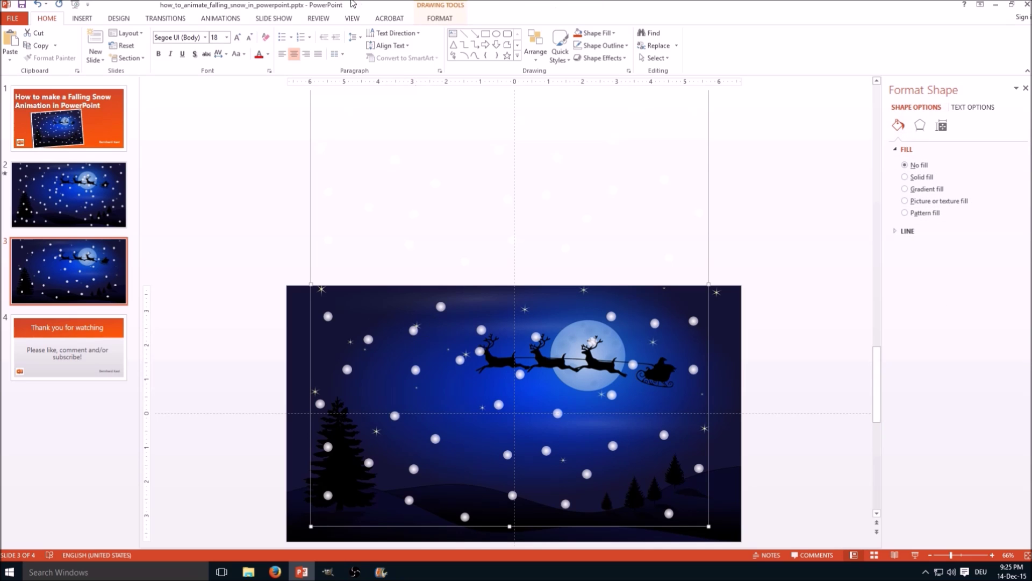
pyautogui.click(237, 19)
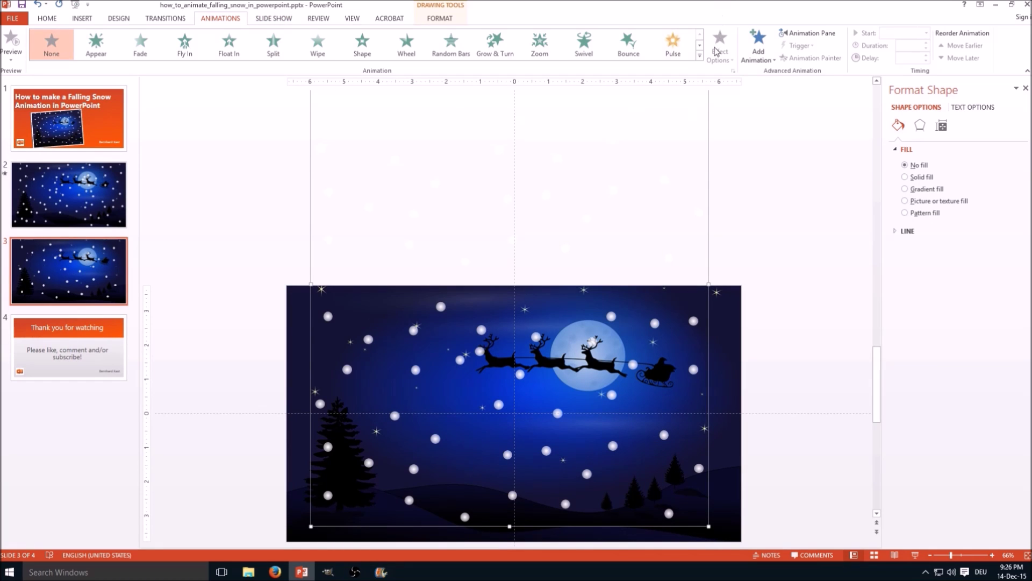
# Step: Apply a Lines motion path to the tall snowflake group, ending further down
pyautogui.click(700, 55)
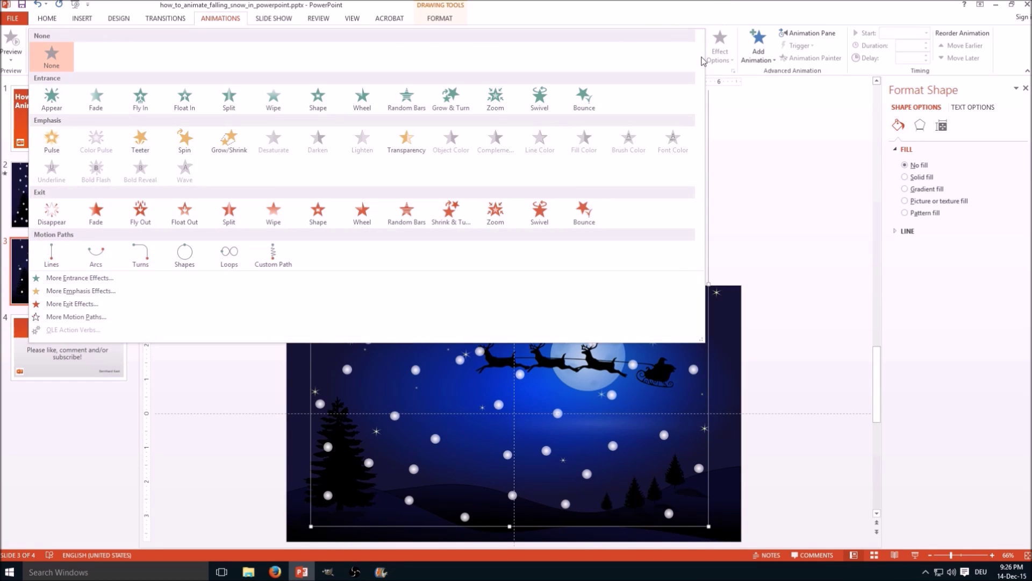
pyautogui.click(52, 258)
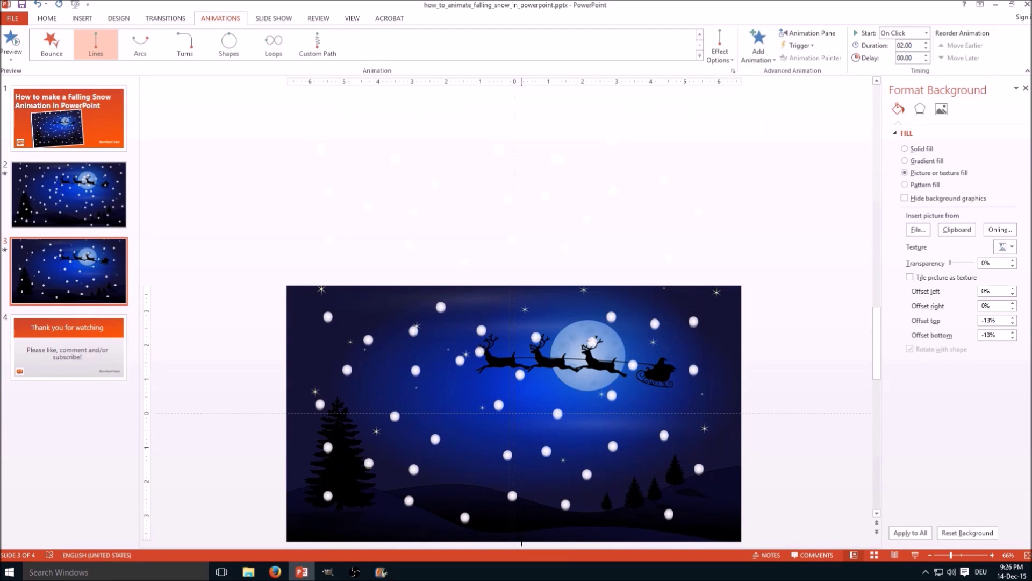
pyautogui.scroll(-1, 521, 543)
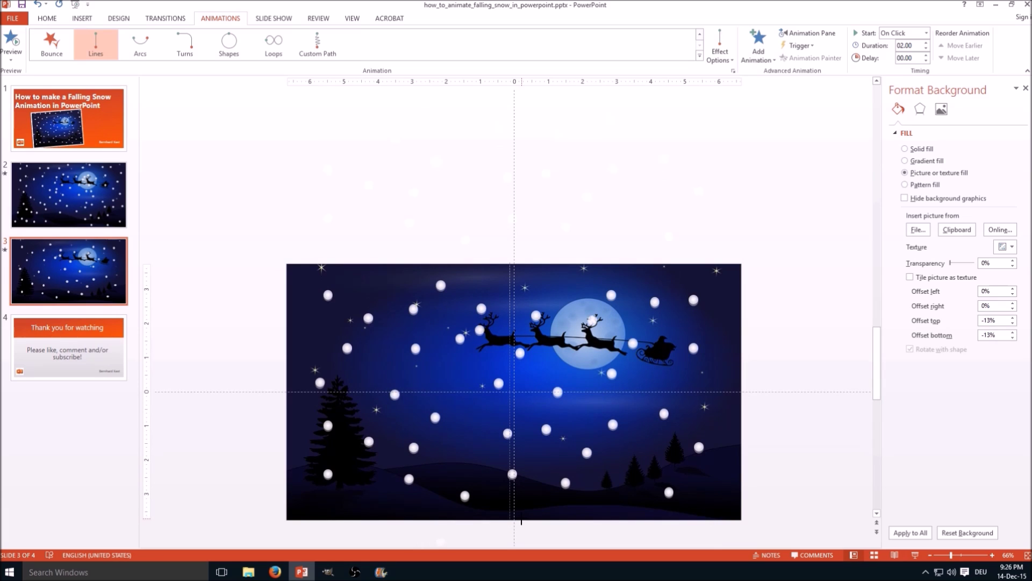
pyautogui.moveTo(521, 521); pyautogui.dragTo(522, 522)
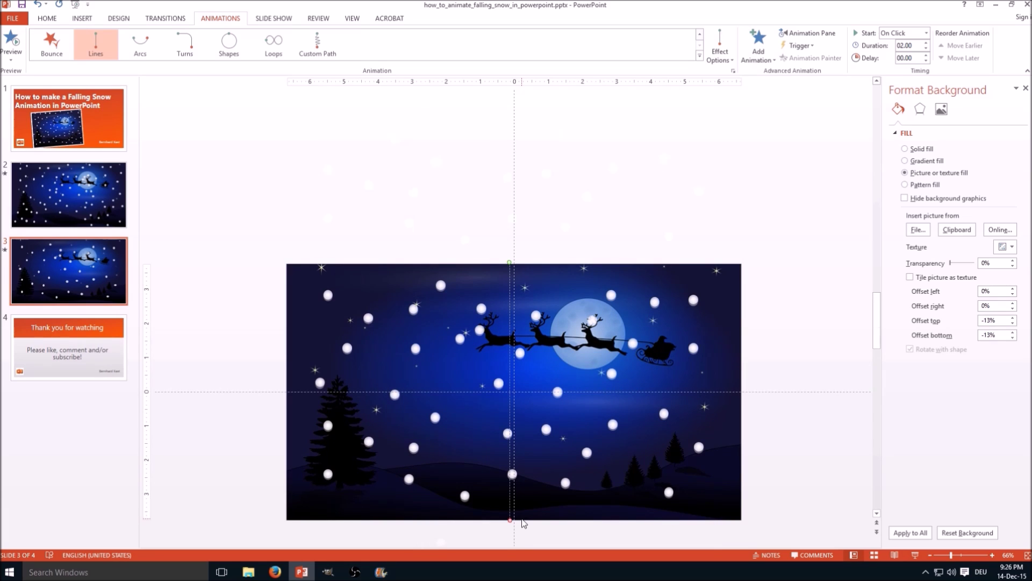
# Step: Set the Lines animation to no smoothing, 5-second duration, repeating Until End of Slide
pyautogui.click(734, 72)
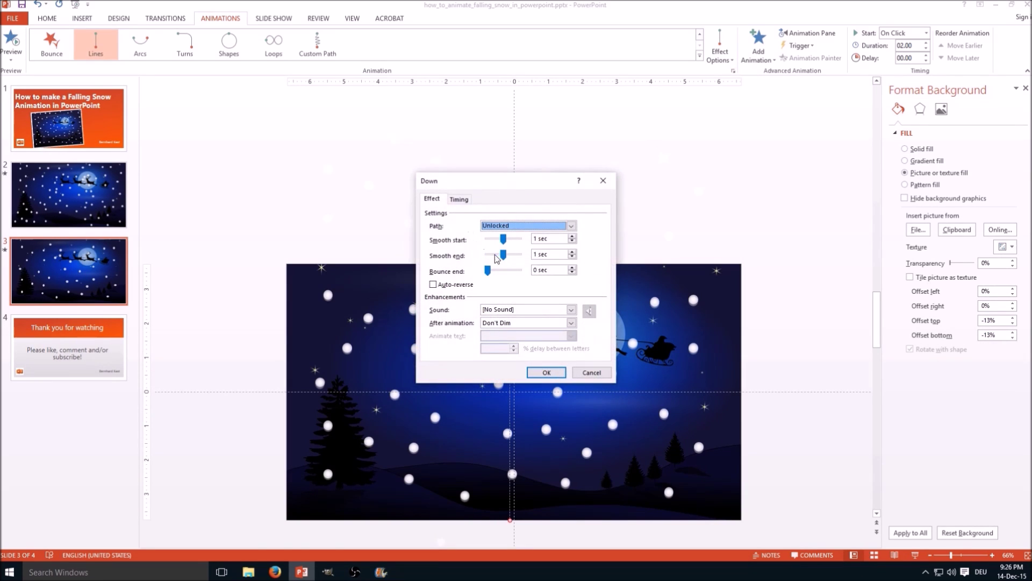
pyautogui.moveTo(503, 256); pyautogui.dragTo(487, 239)
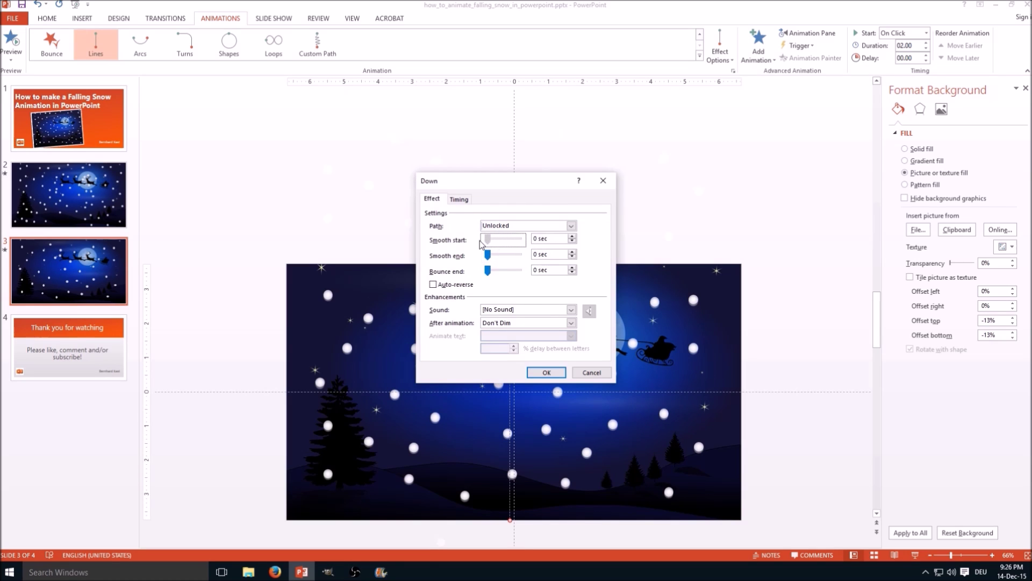
pyautogui.click(464, 201)
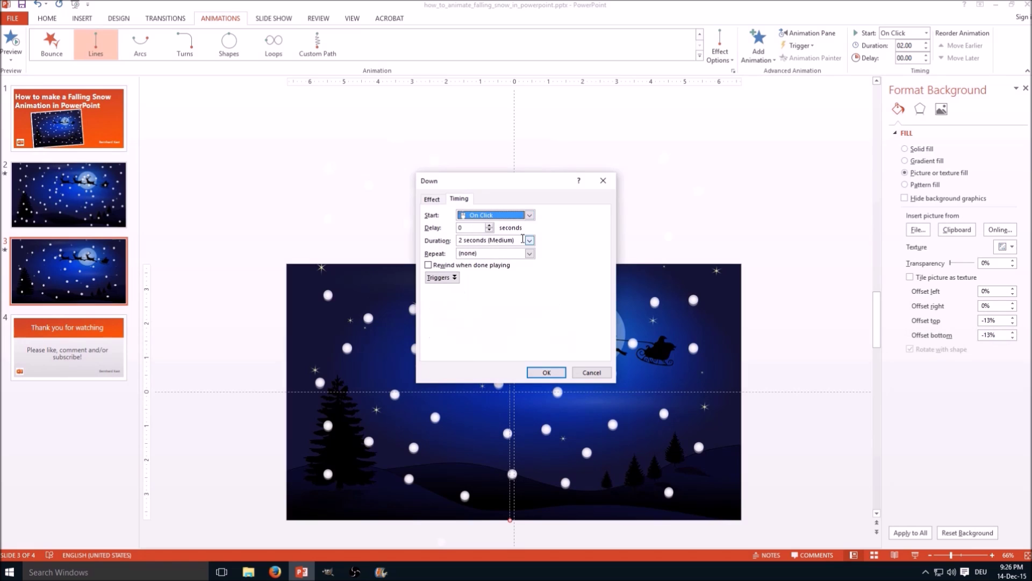
pyautogui.click(529, 240)
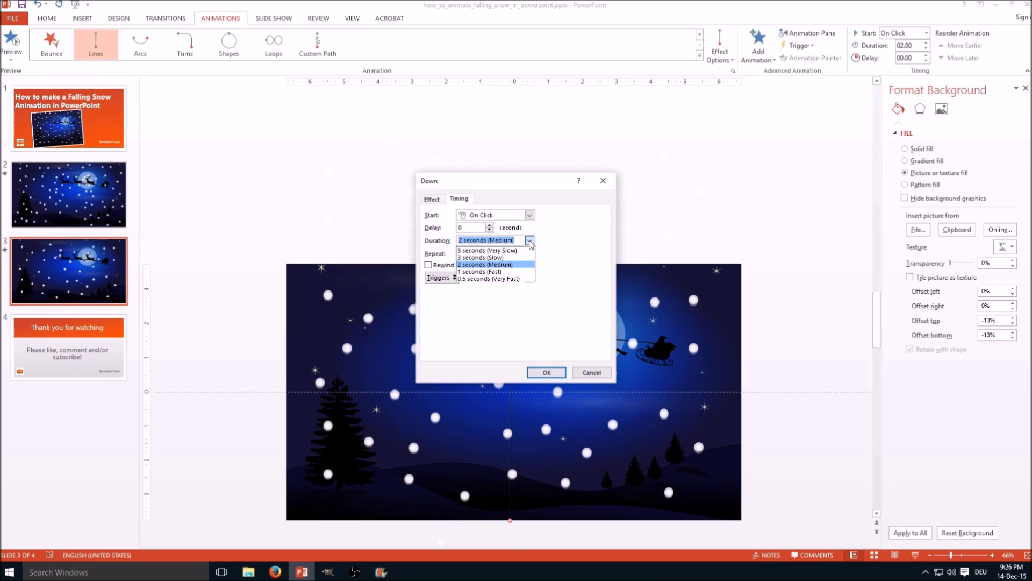
pyautogui.click(518, 250)
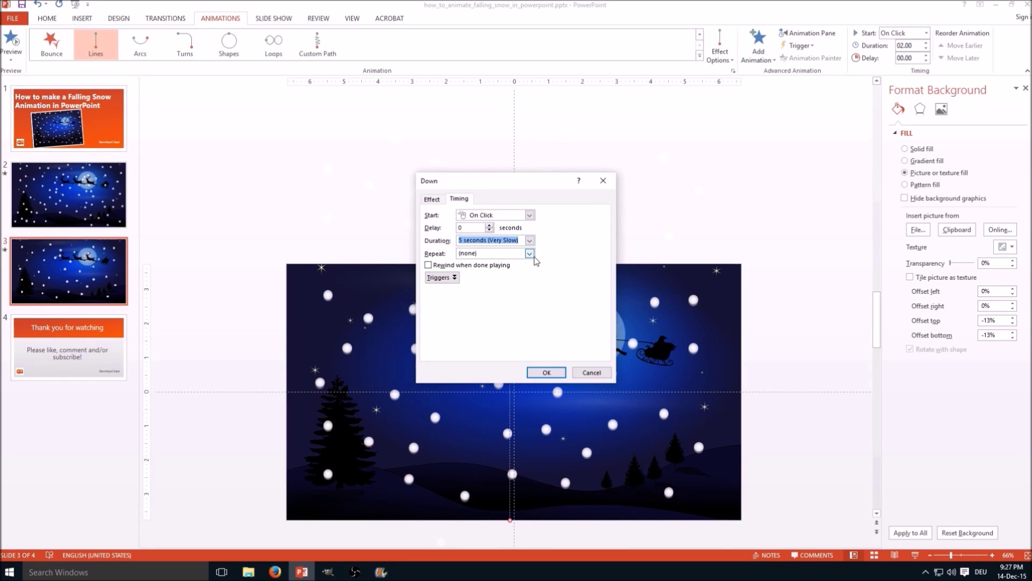
pyautogui.click(529, 253)
pyautogui.click(511, 312)
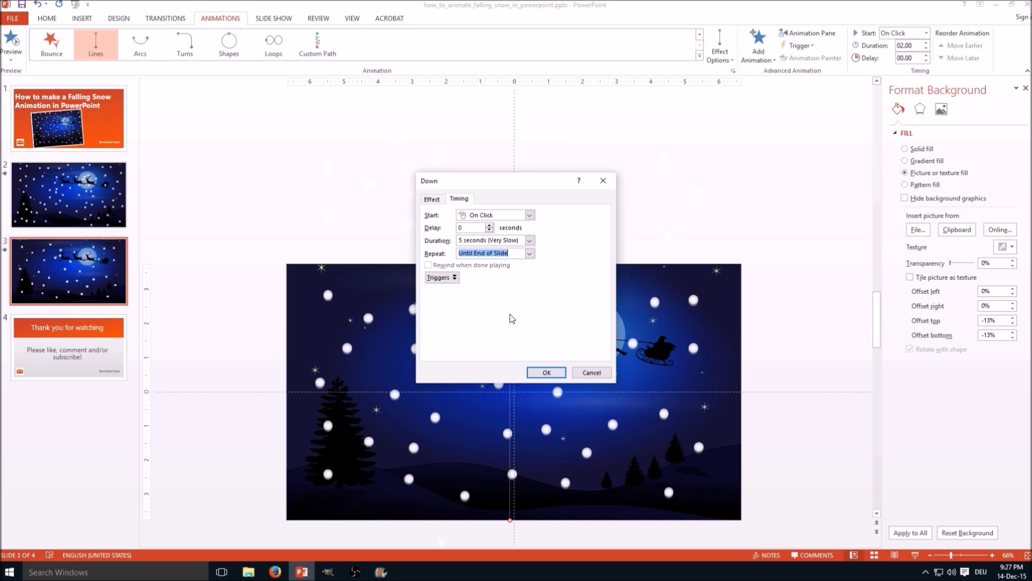
pyautogui.click(546, 372)
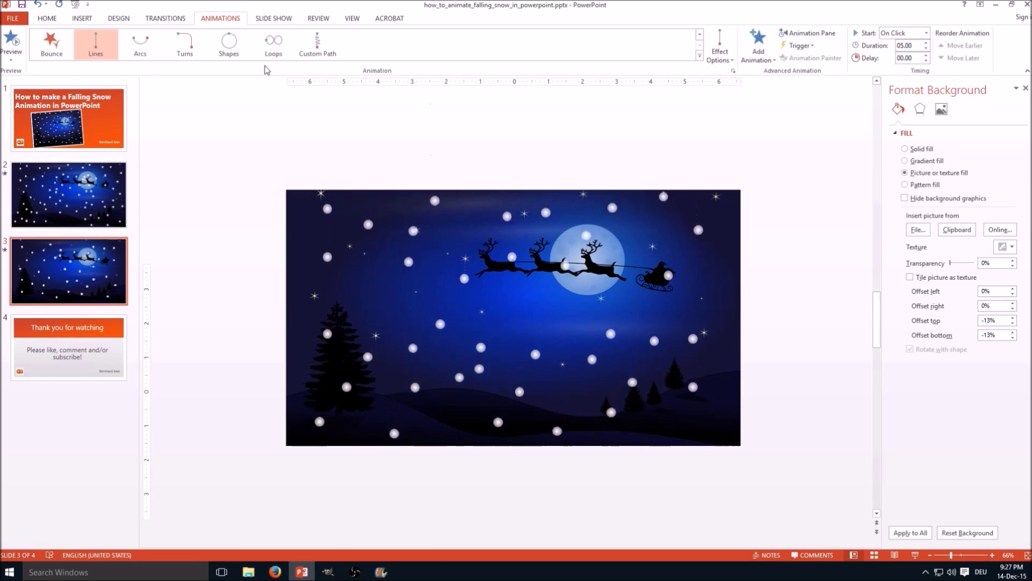
# Step: Go from the Home ribbon to the Slide Show commands with the snowy Santa slide 3 open
pyautogui.click(42, 19)
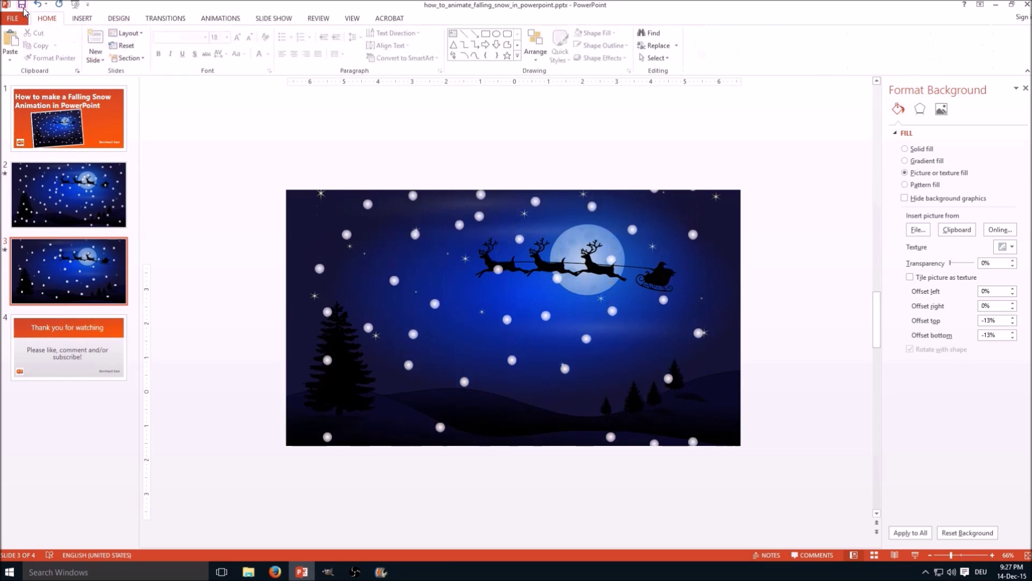
pyautogui.click(274, 18)
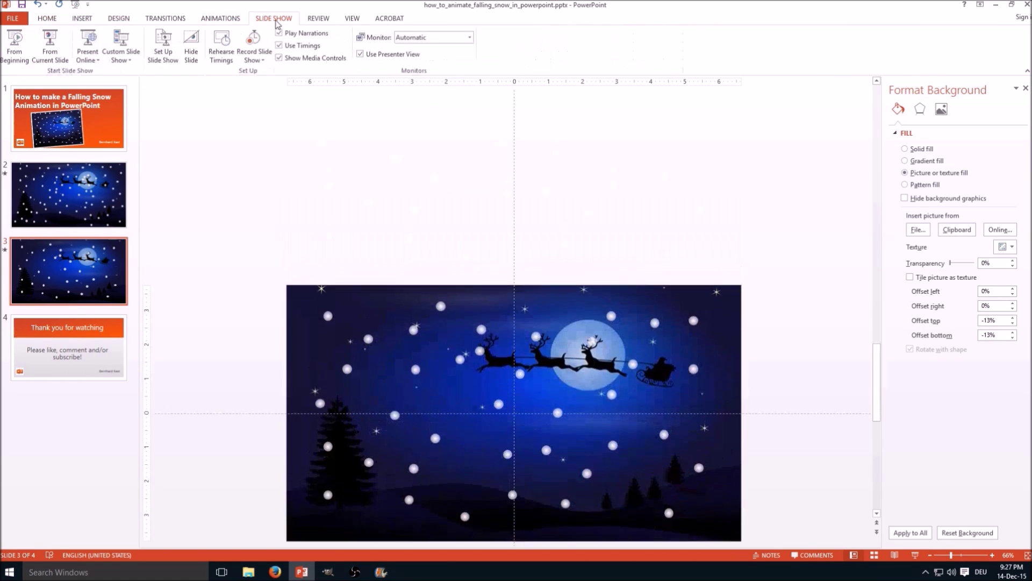